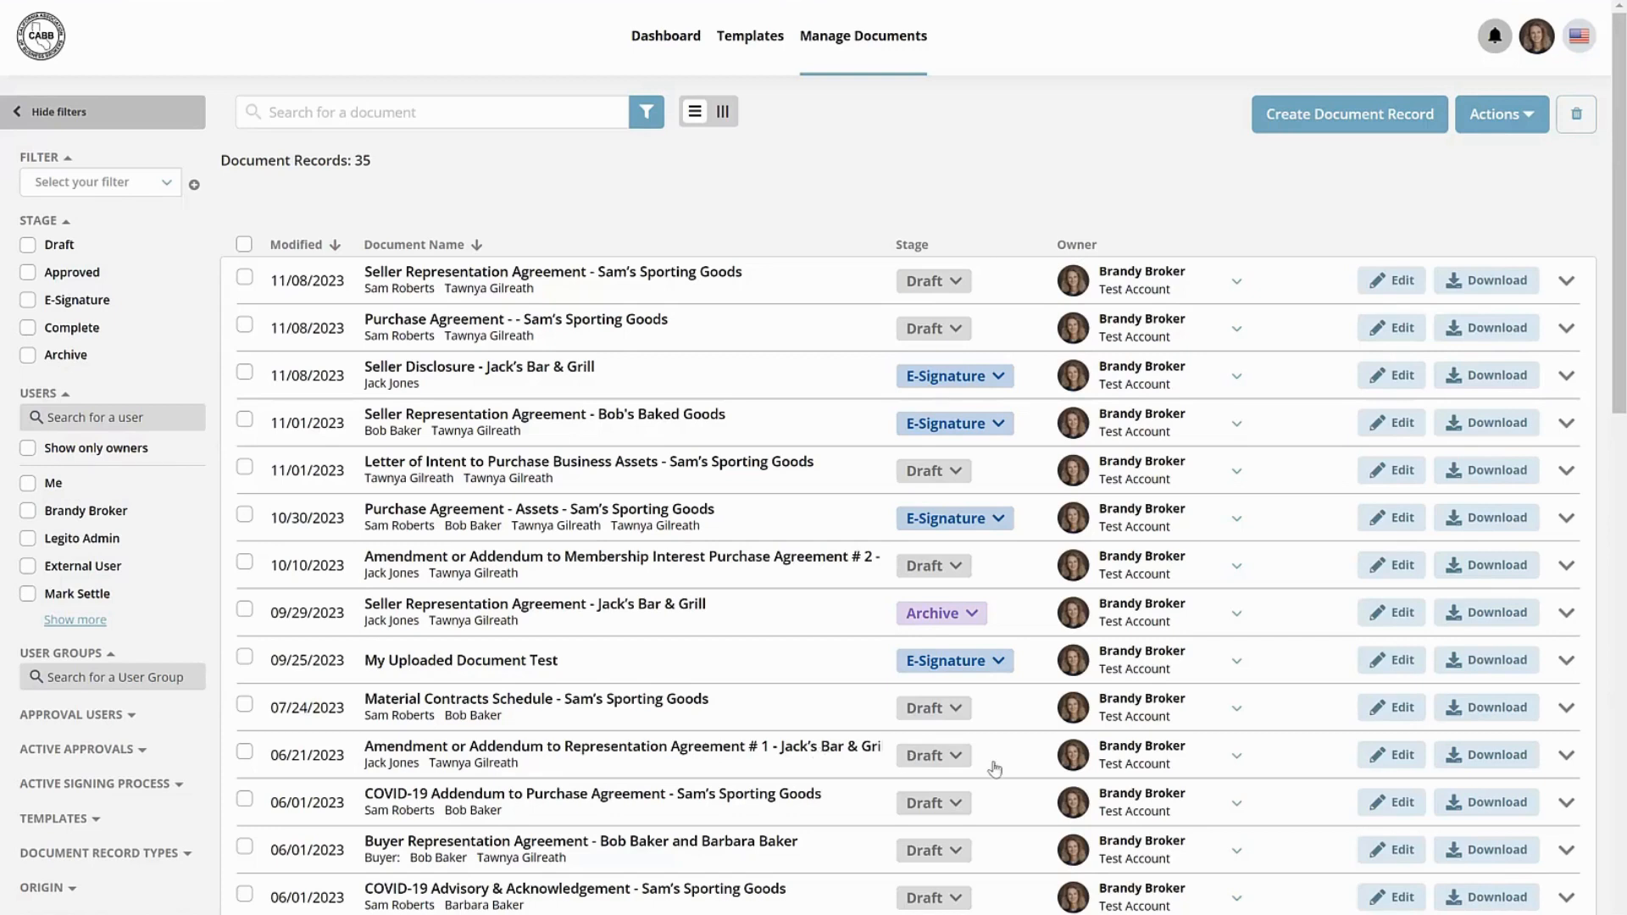
- Set the stage of the Seller Disclosure - Jack's Bar & Grill record to Draft and open the document for editing
{"action": "left_click", "coordinate": [996, 382]}
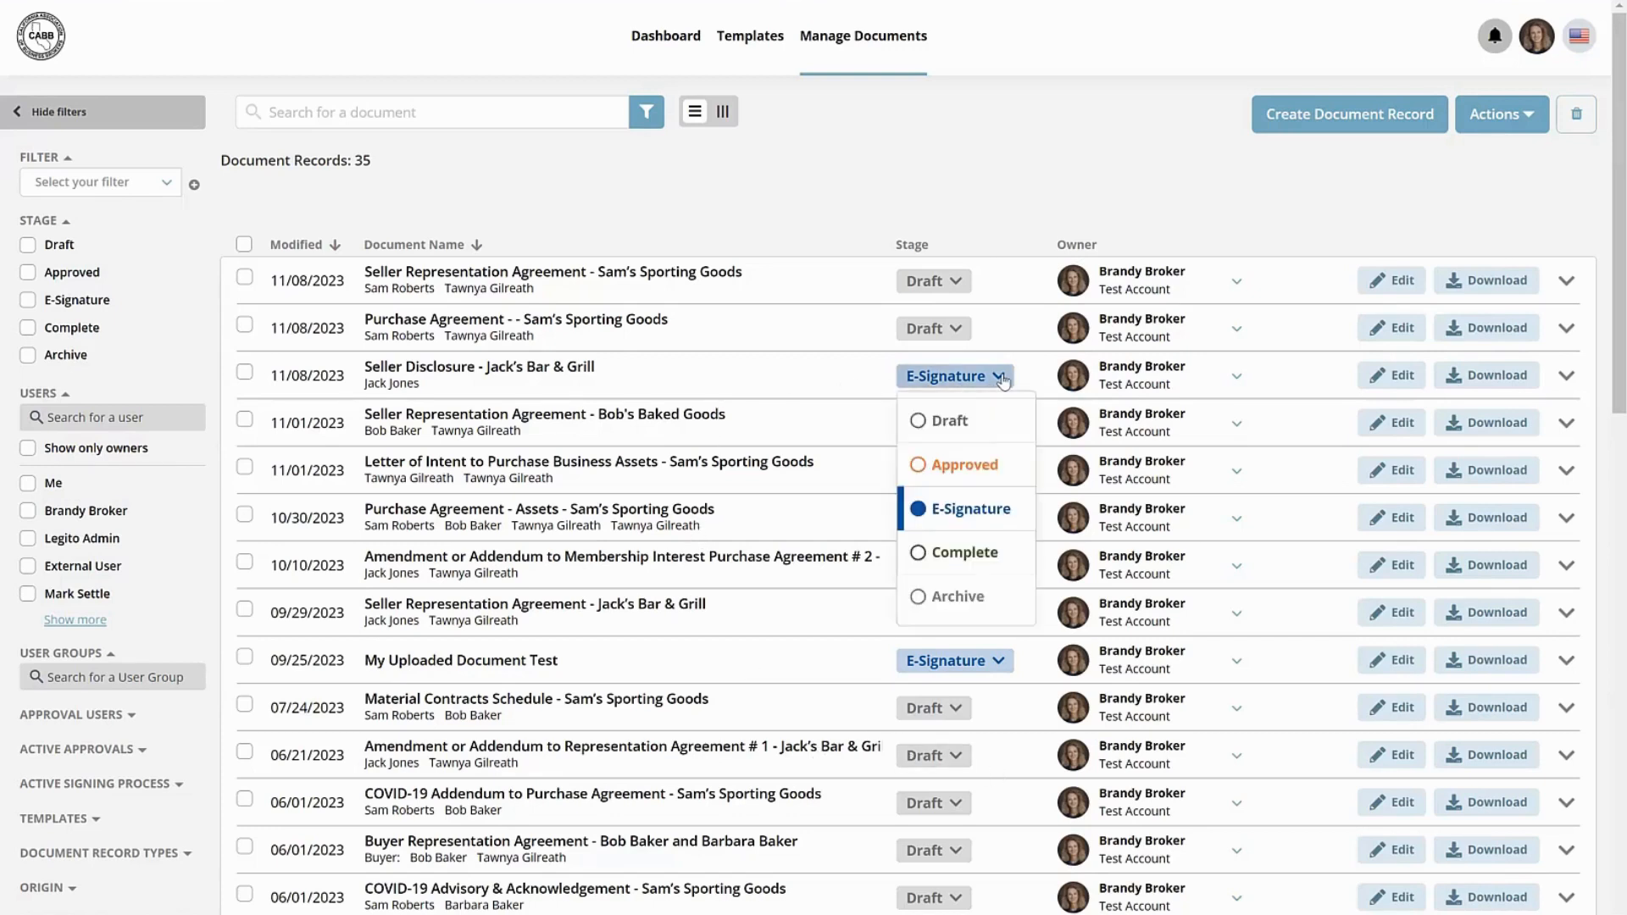
{"action": "left_click", "coordinate": [950, 421]}
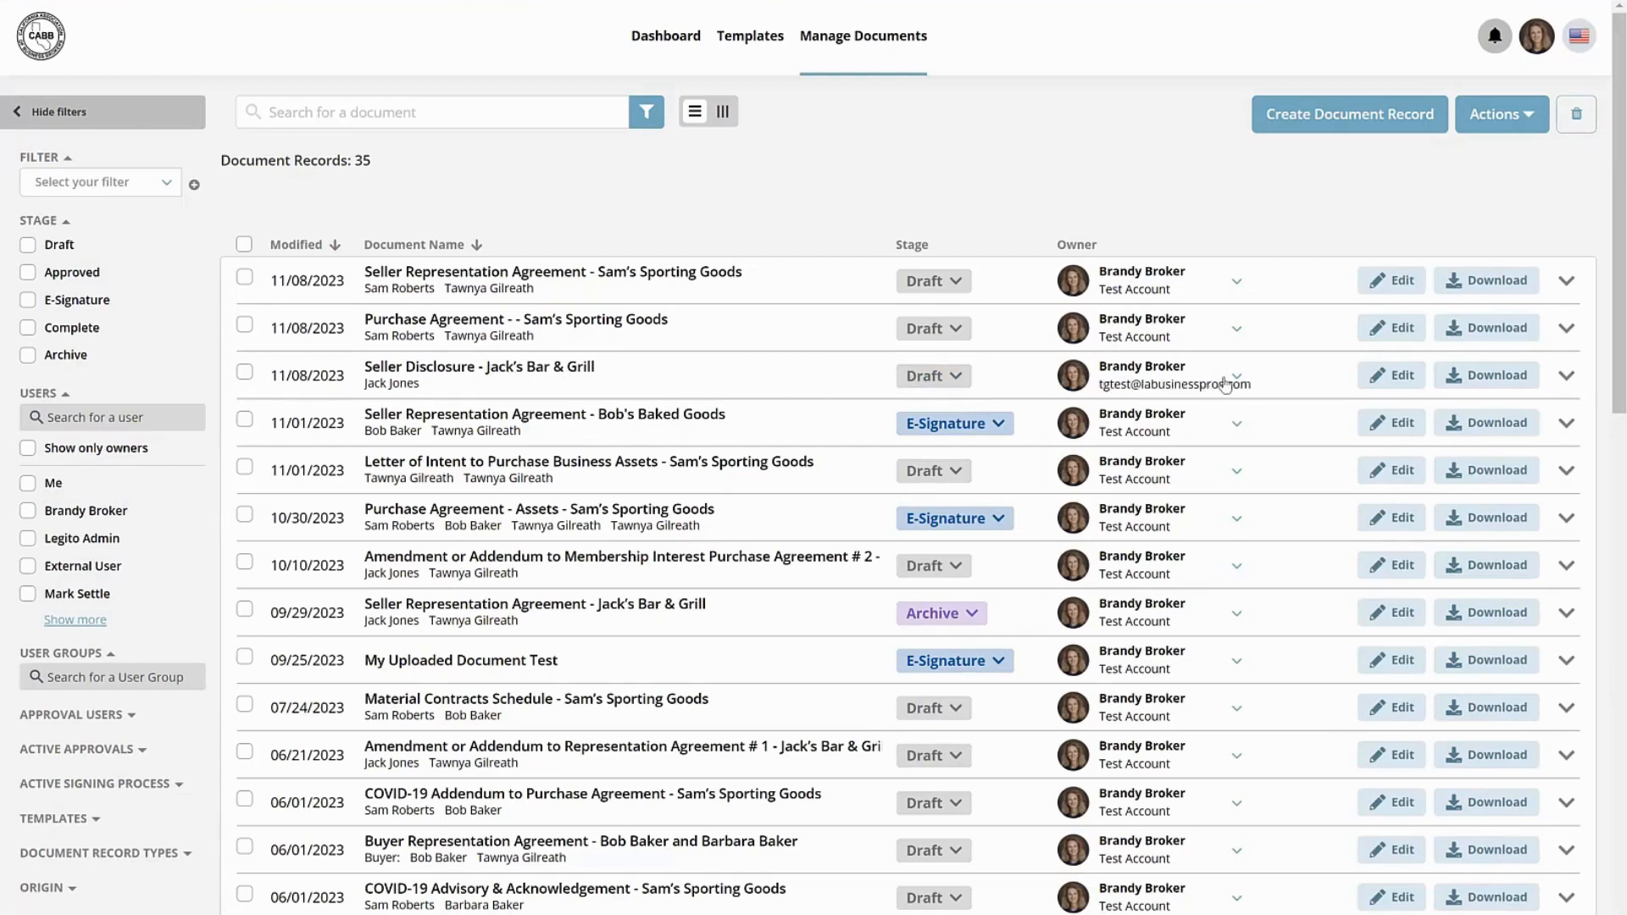
{"action": "left_click", "coordinate": [1393, 377]}
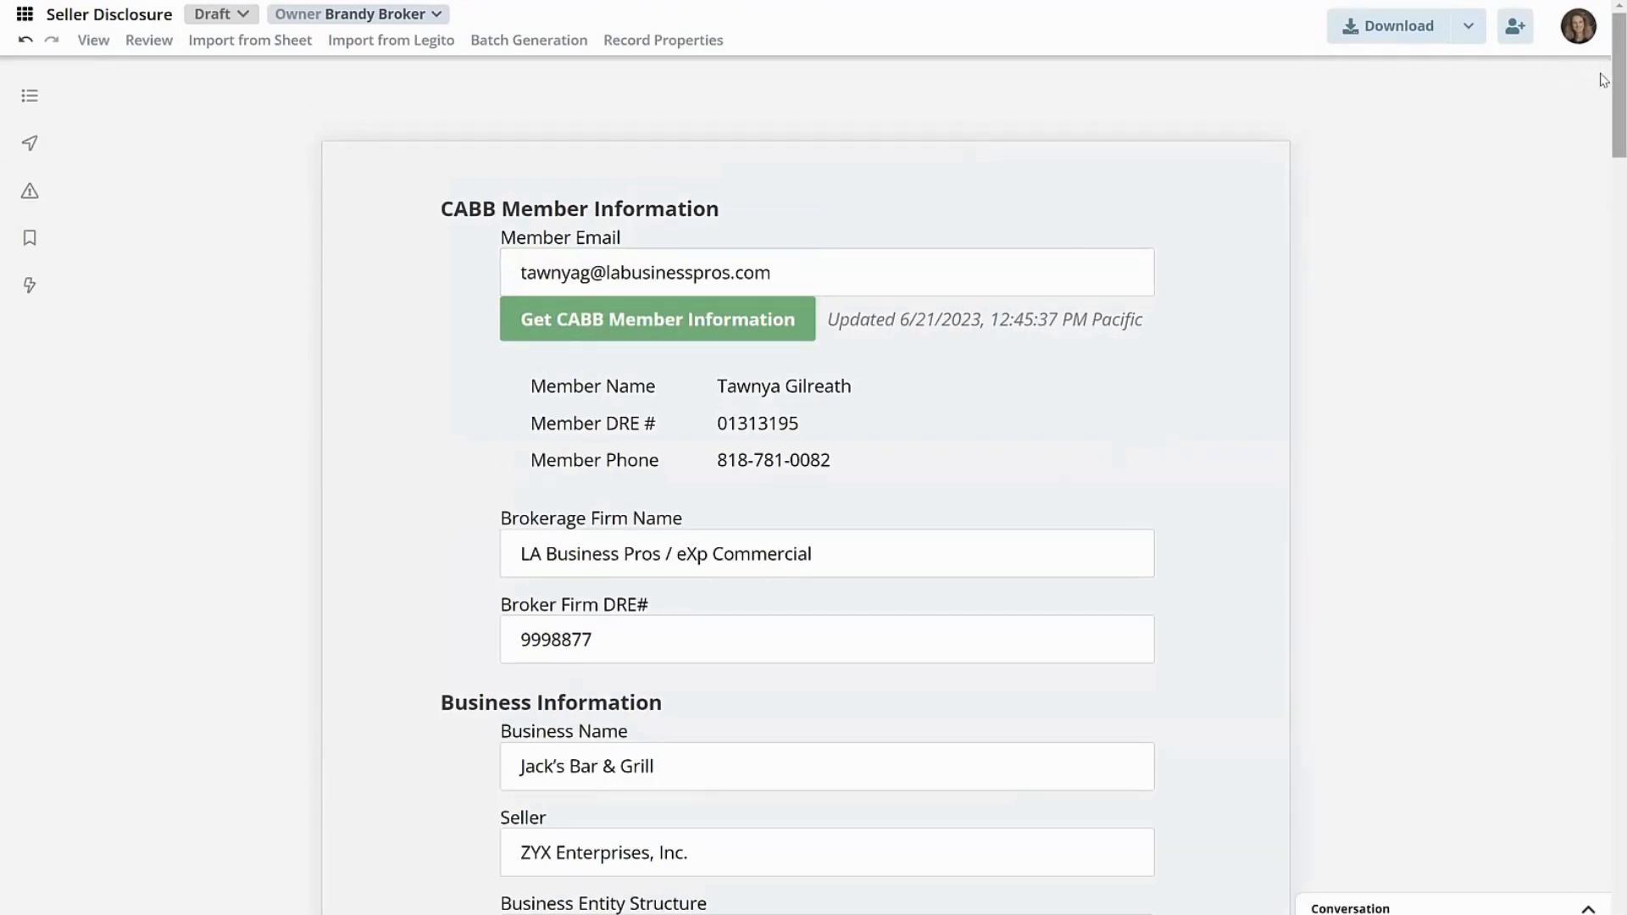
- Switch the question about the Buyer signing this Disclosure to Yes to examine the Buyer Information fields, and return it to No
{"action": "left_click_drag", "start_coordinate": [1603, 80], "coordinate": [1602, 291]}
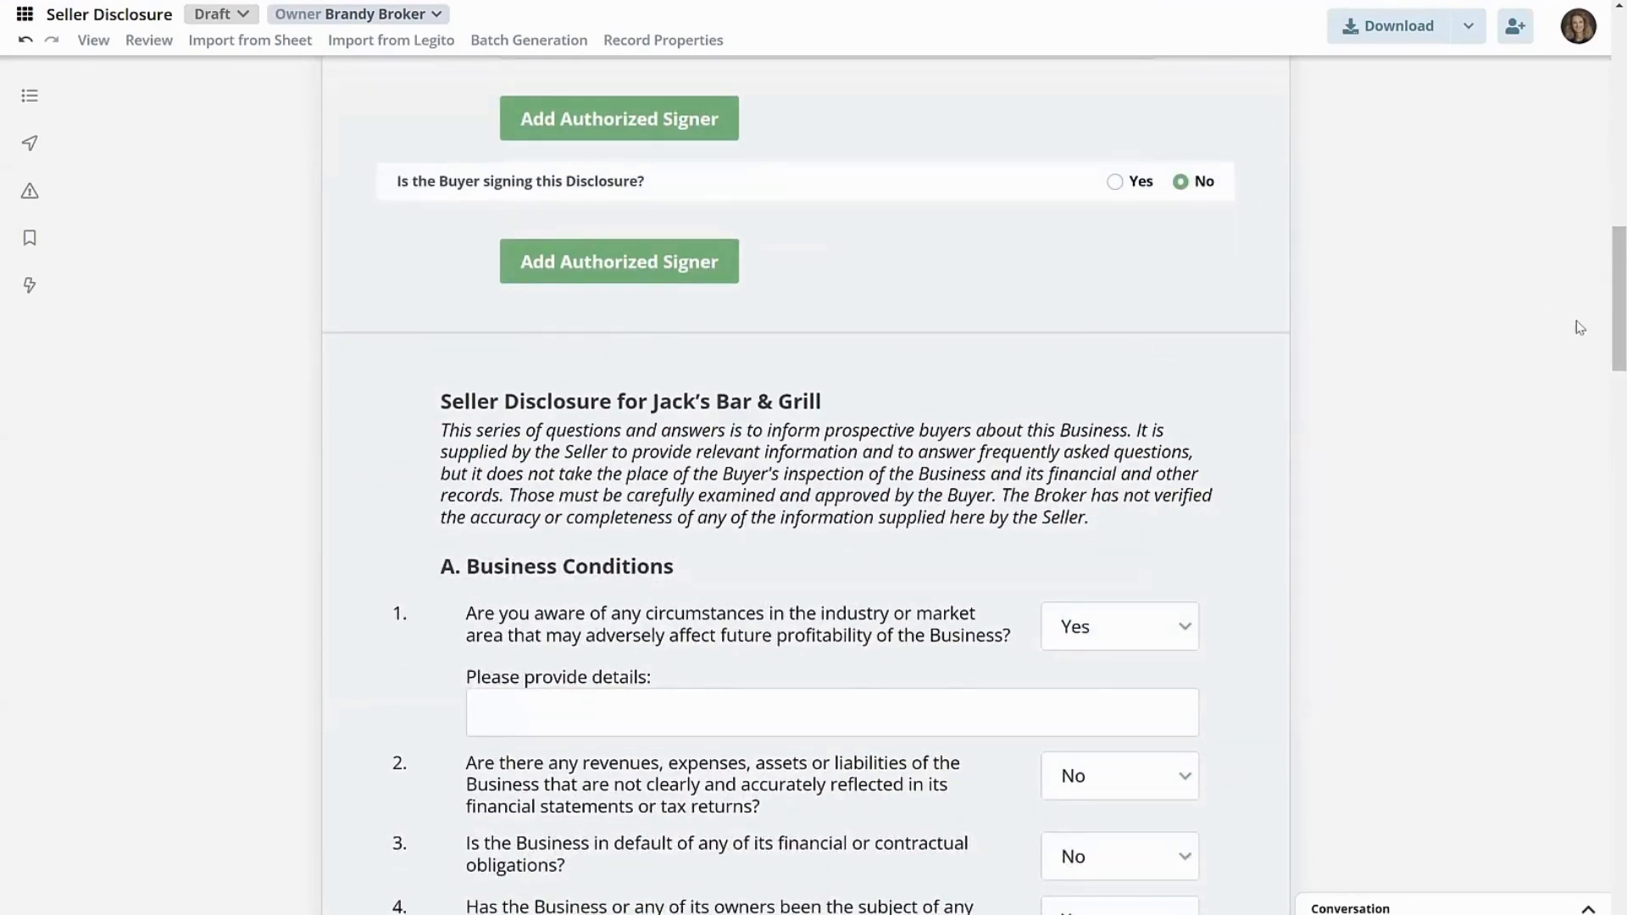
{"action": "left_click_drag", "start_coordinate": [1608, 343], "coordinate": [1604, 152]}
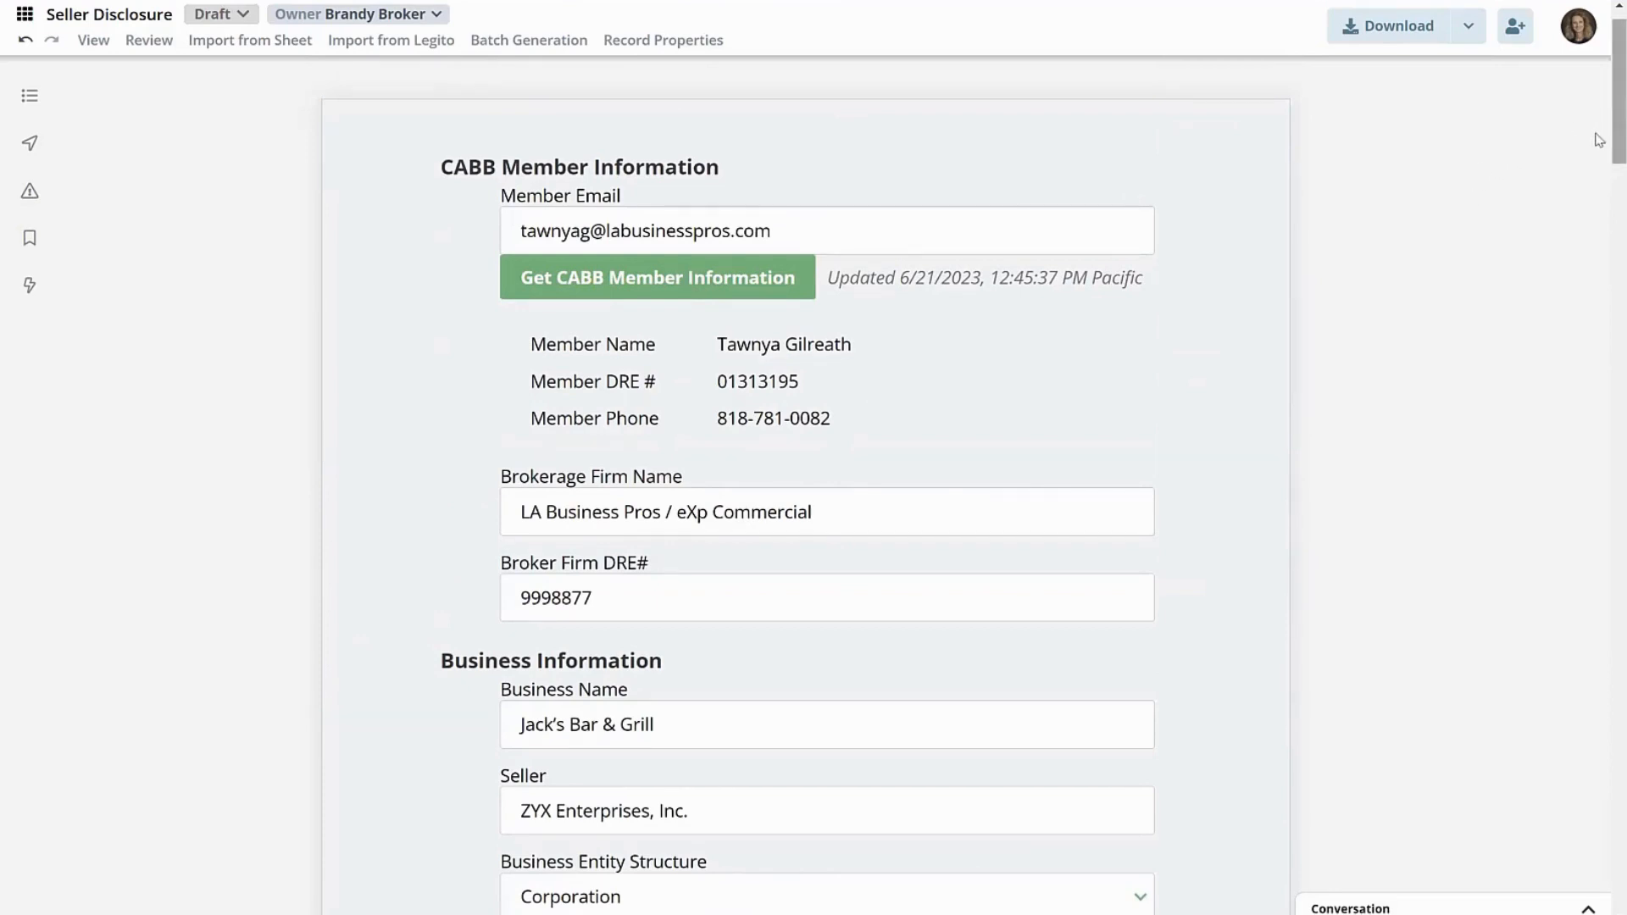
{"action": "left_click_drag", "start_coordinate": [1604, 127], "coordinate": [1604, 177]}
{"action": "scroll", "coordinate": [1604, 148], "scroll_direction": "down", "scroll_amount": 1}
{"action": "scroll", "coordinate": [1604, 178], "scroll_direction": "down", "scroll_amount": 5}
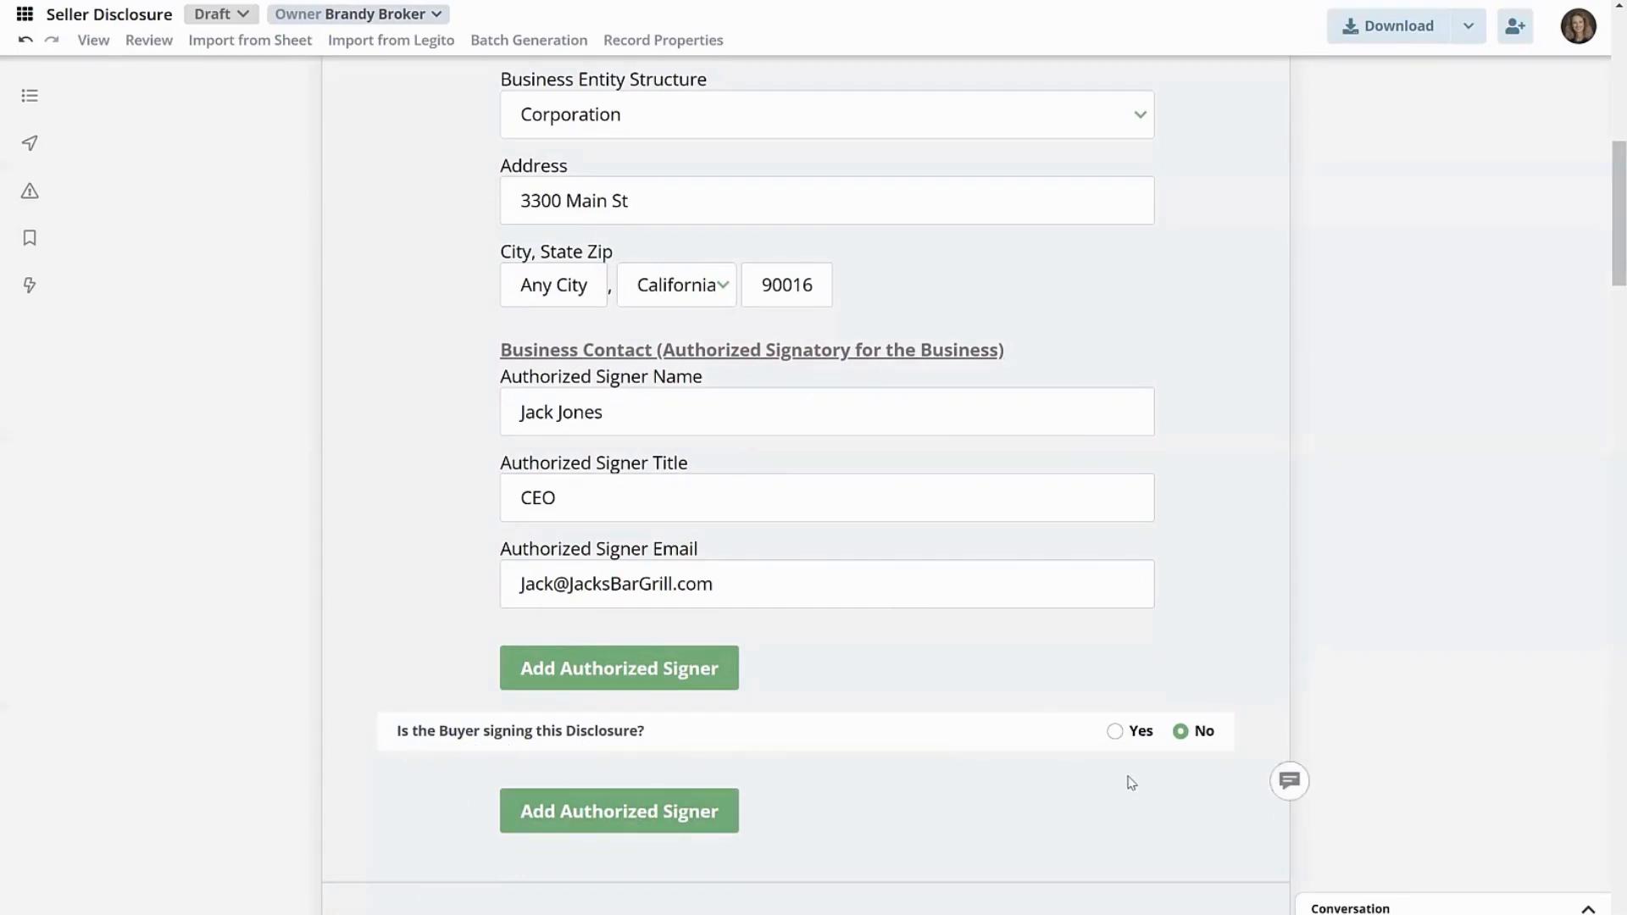
{"action": "left_click", "coordinate": [1115, 731]}
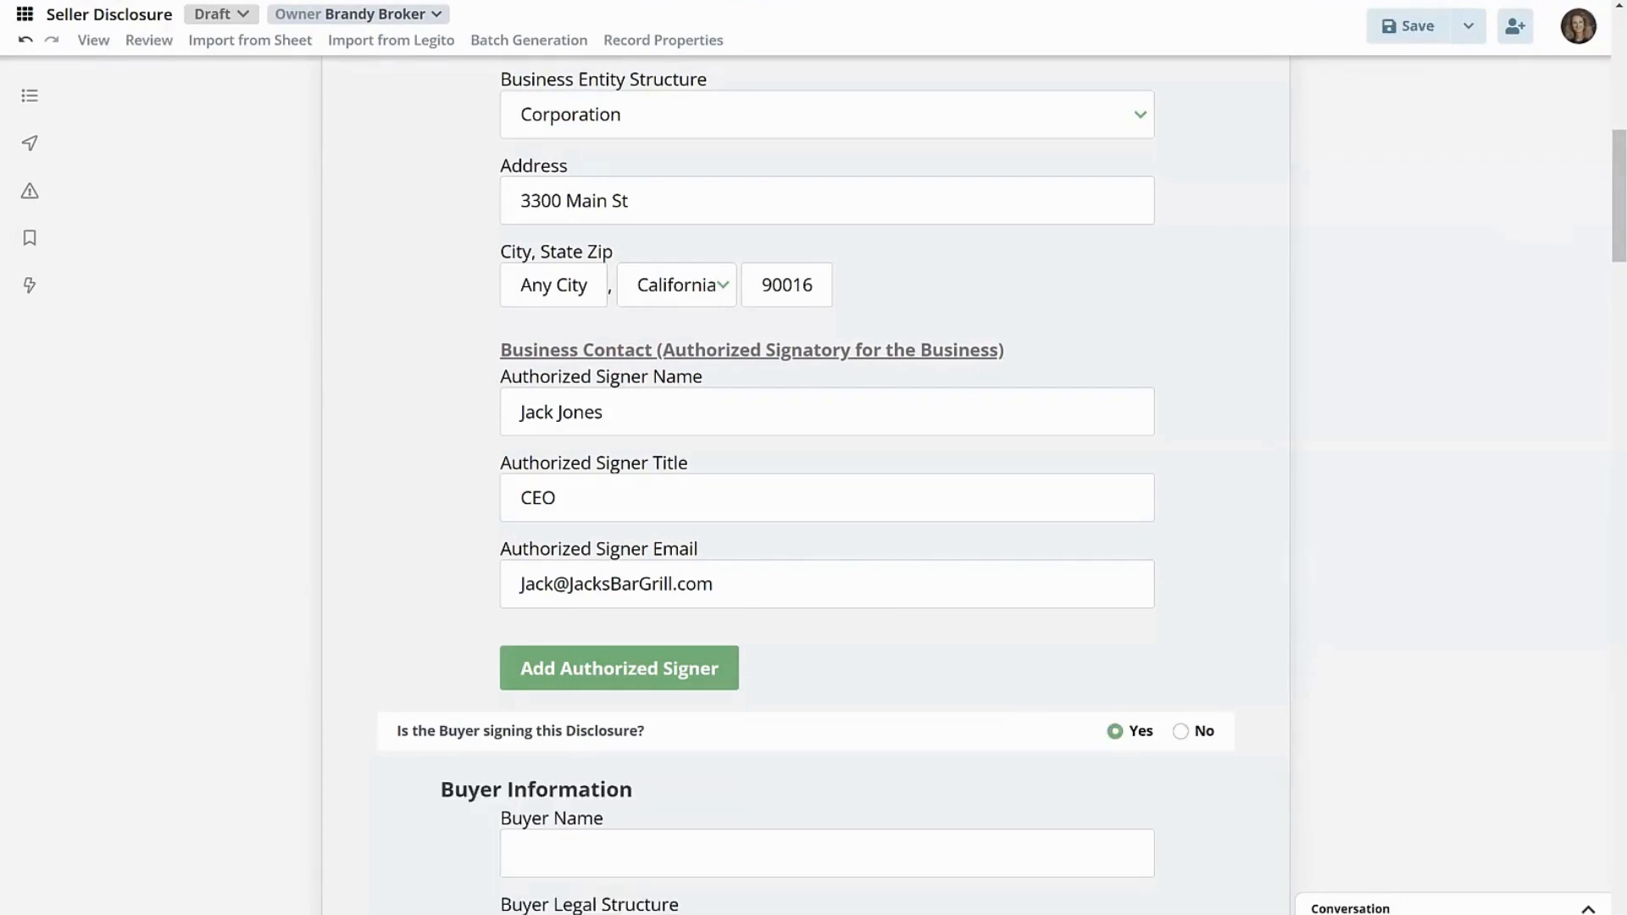
{"action": "left_click_drag", "start_coordinate": [1604, 206], "coordinate": [1605, 280]}
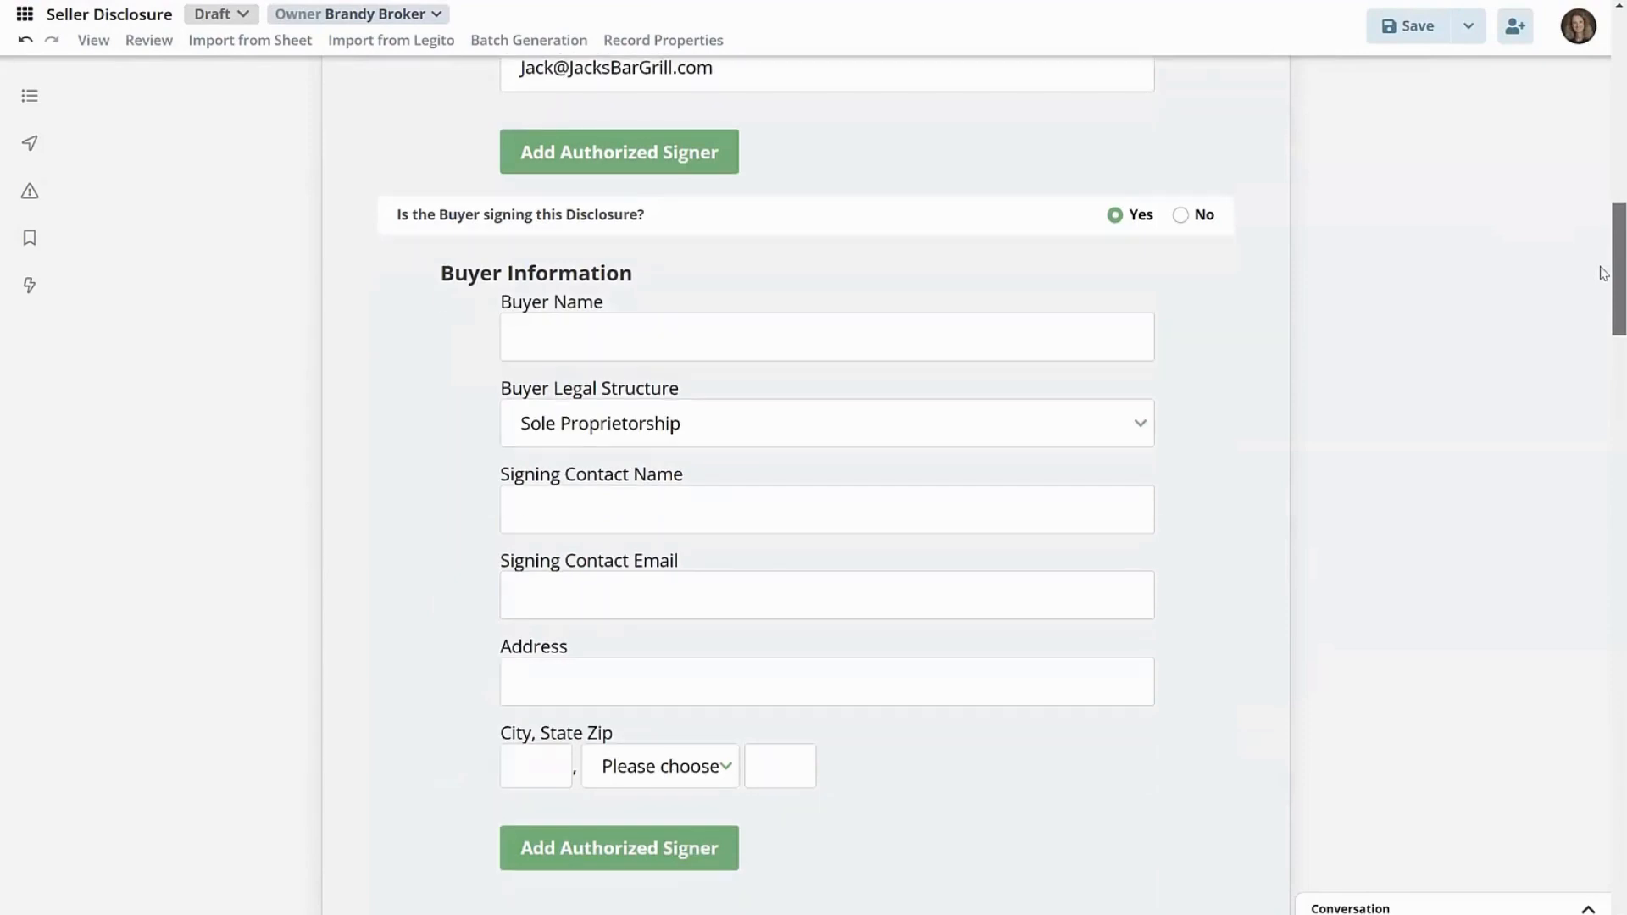
{"action": "left_click", "coordinate": [1181, 217]}
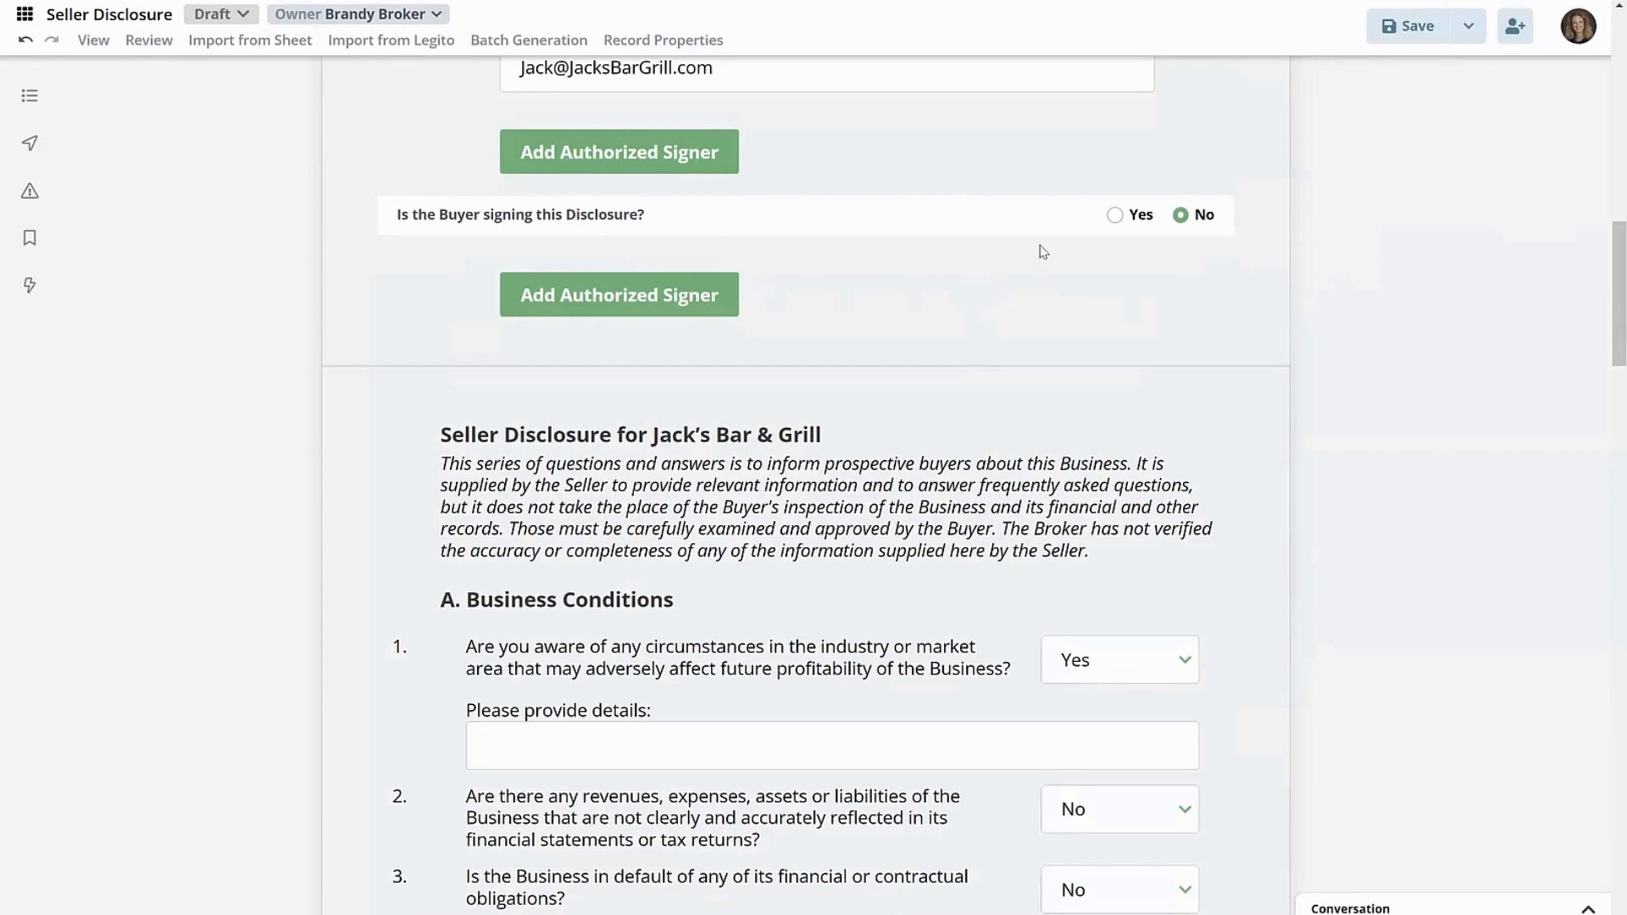
{"action": "left_click", "coordinate": [1117, 216]}
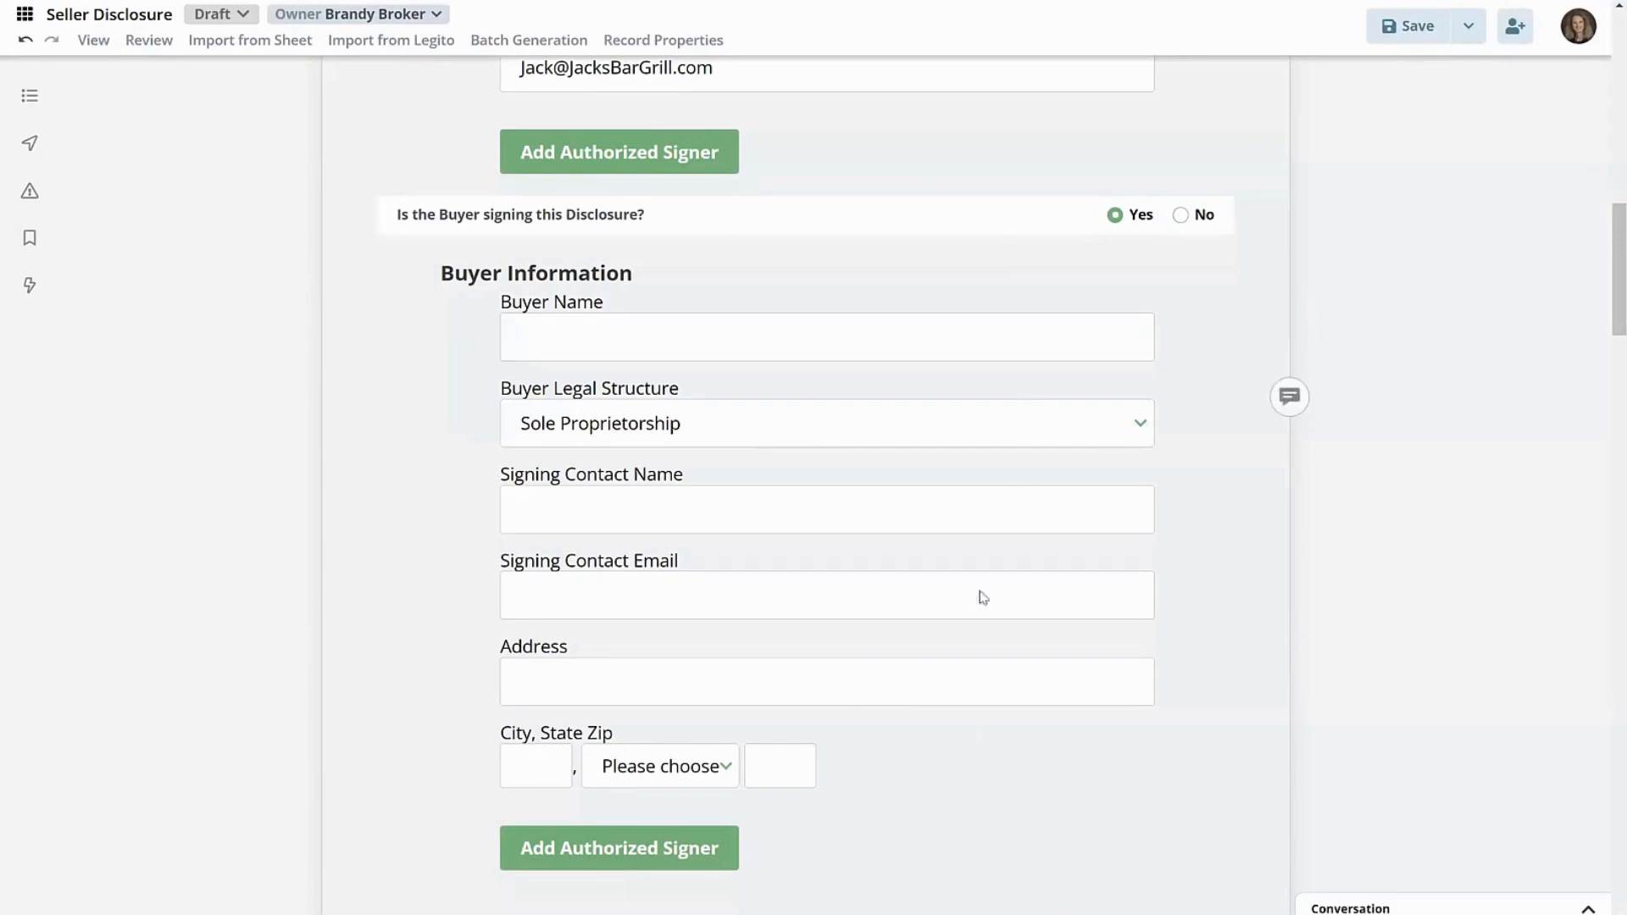
{"action": "left_click", "coordinate": [1181, 217]}
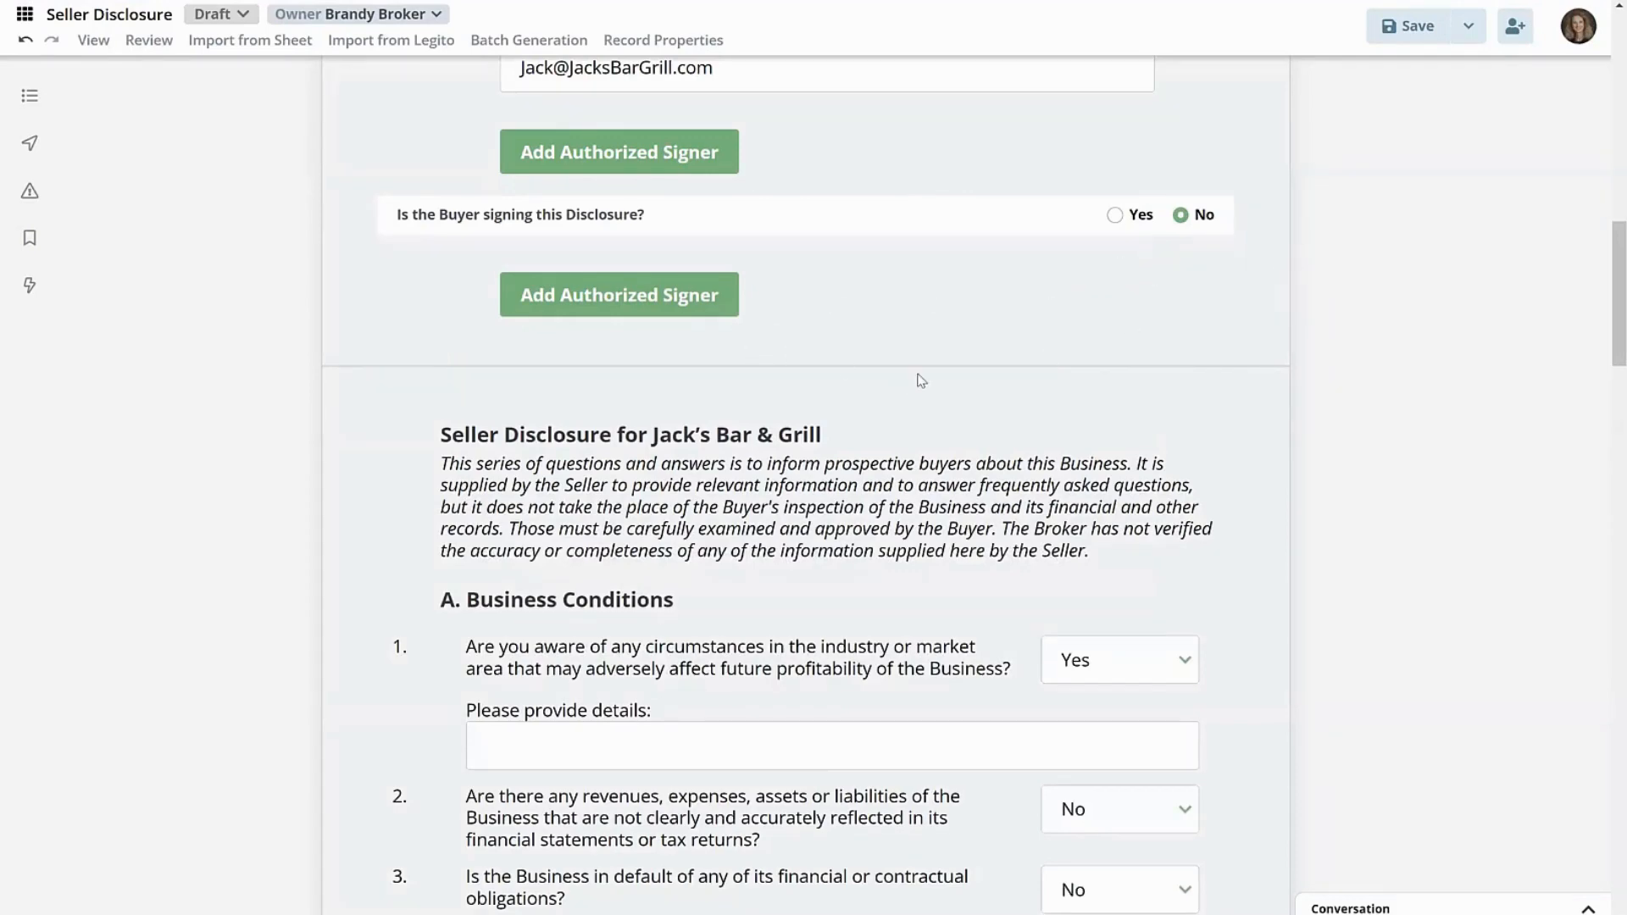
- Highlight the business name in the Seller Disclosure heading to examine it, and clear the selection
{"action": "scroll", "coordinate": [919, 378], "scroll_direction": "down", "scroll_amount": 2}
{"action": "scroll", "coordinate": [919, 378], "scroll_direction": "down", "scroll_amount": 2}
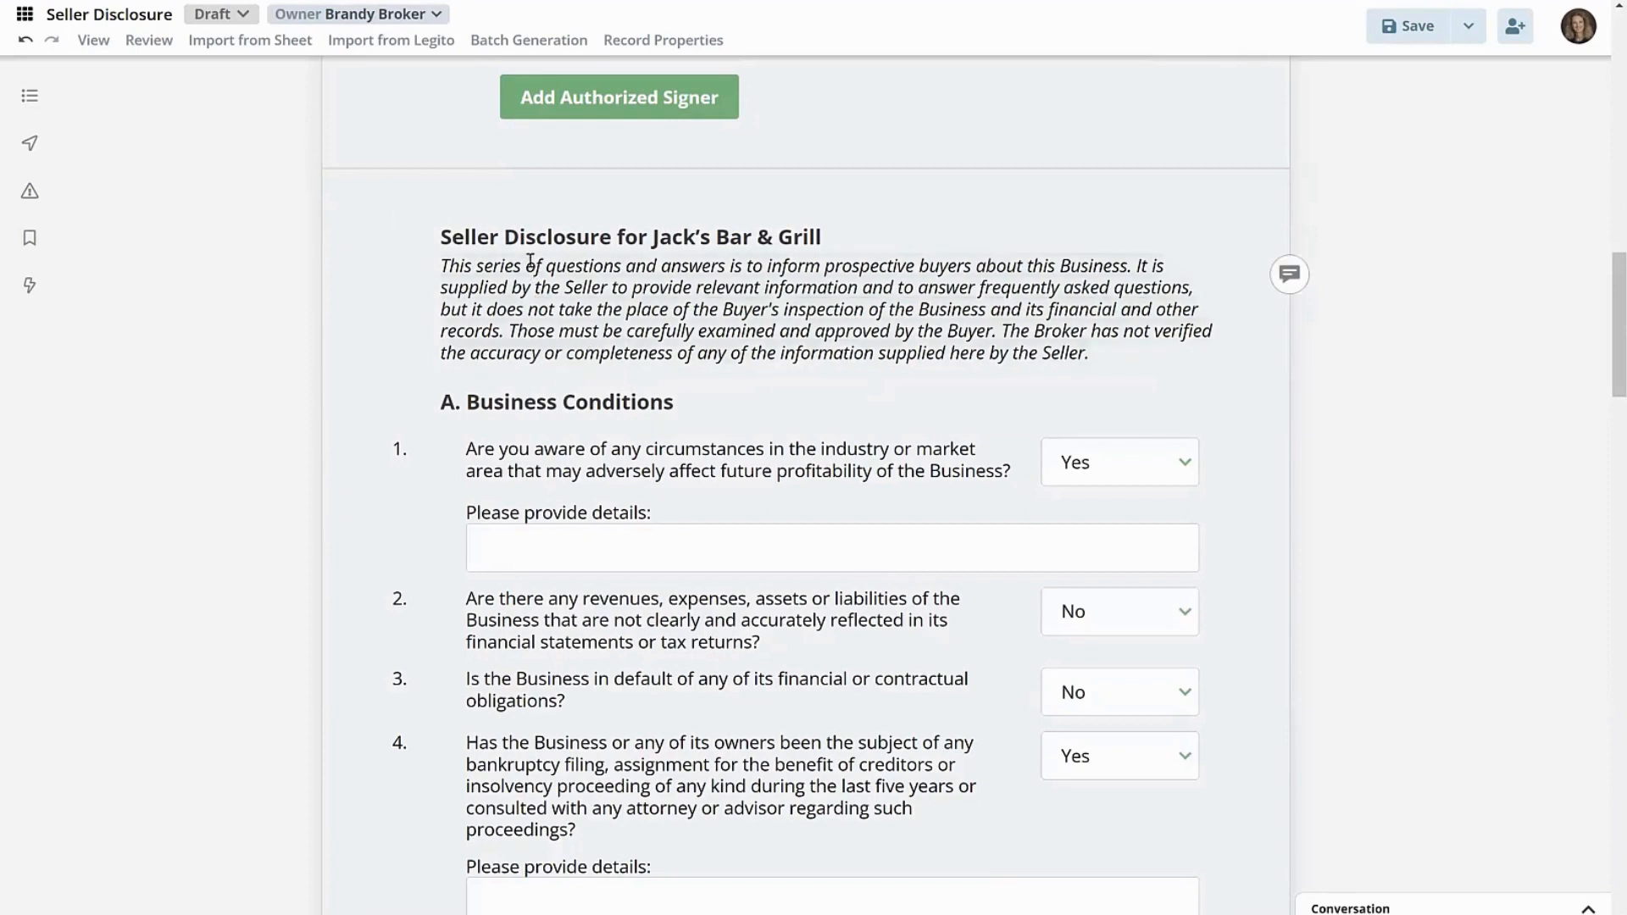
{"action": "left_click_drag", "start_coordinate": [654, 238], "coordinate": [822, 237]}
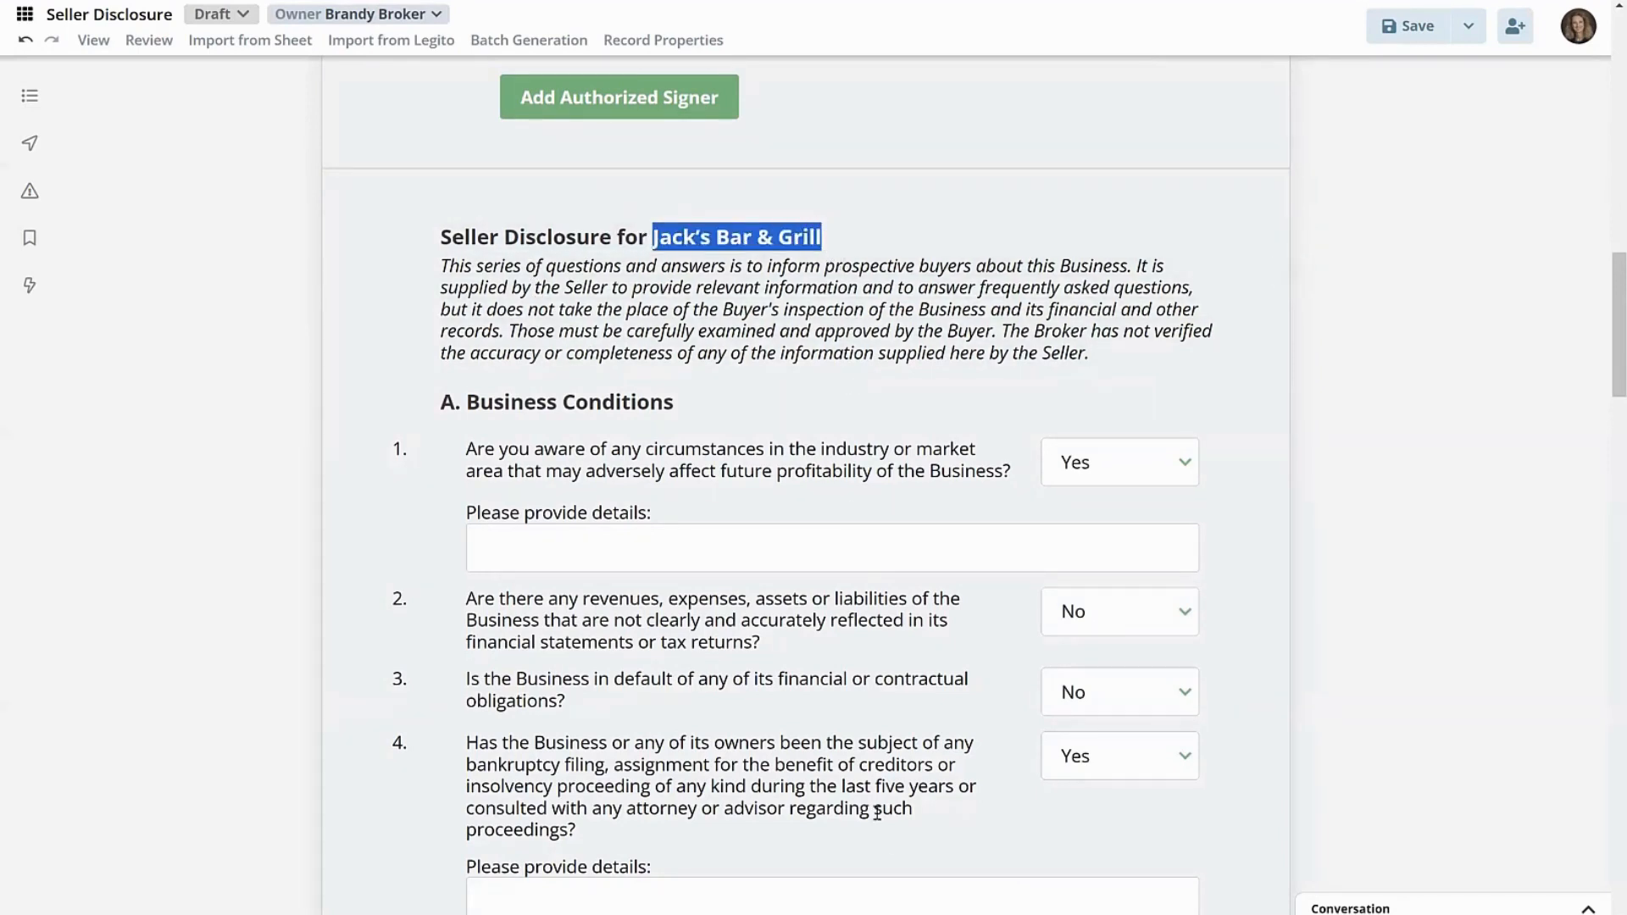
{"action": "left_click", "coordinate": [1290, 472]}
- Answer Business Conditions question 1, about circumstances adversely affecting future profitability, with No
{"action": "scroll", "coordinate": [1230, 441], "scroll_direction": "down", "scroll_amount": 4}
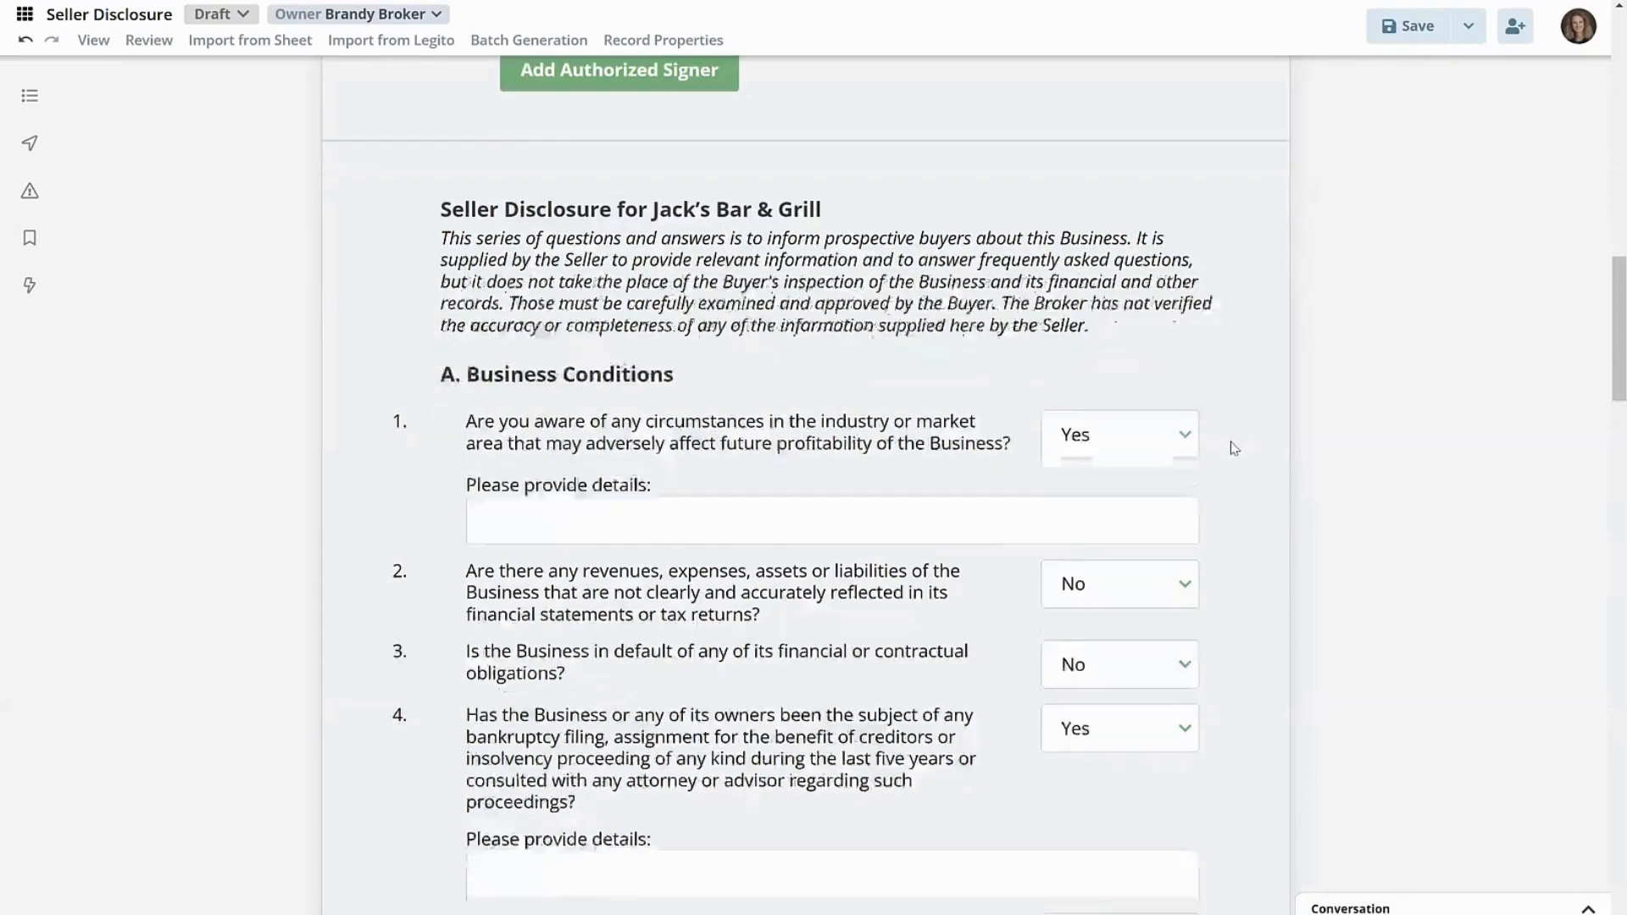
{"action": "left_click", "coordinate": [1182, 192]}
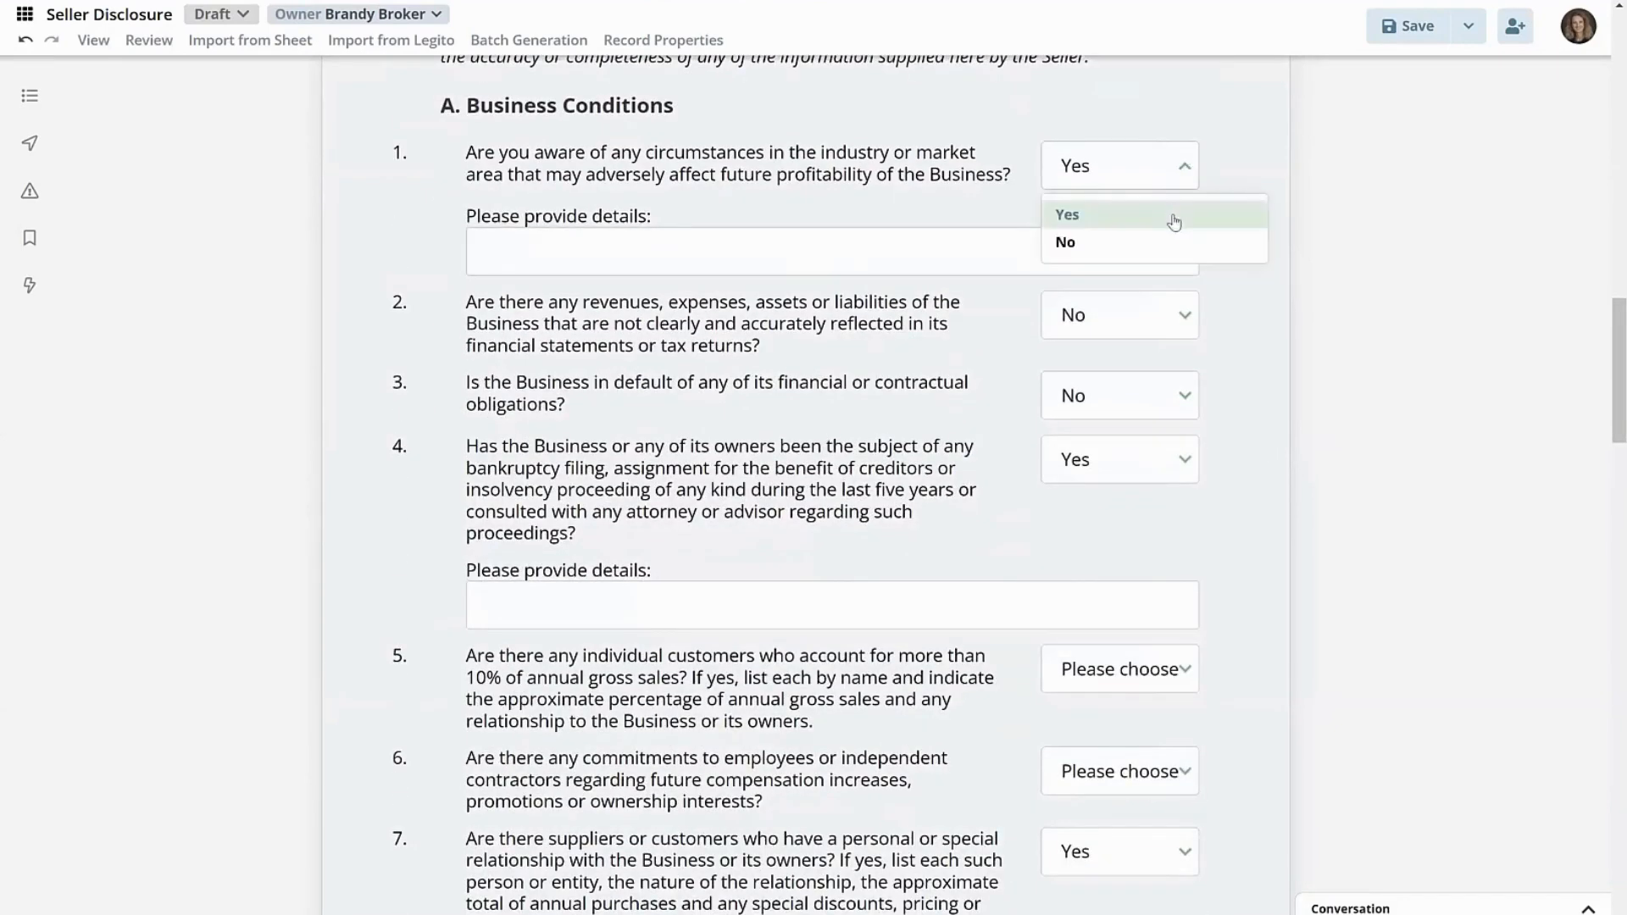
{"action": "left_click", "coordinate": [1168, 251]}
{"action": "left_click", "coordinate": [1163, 178]}
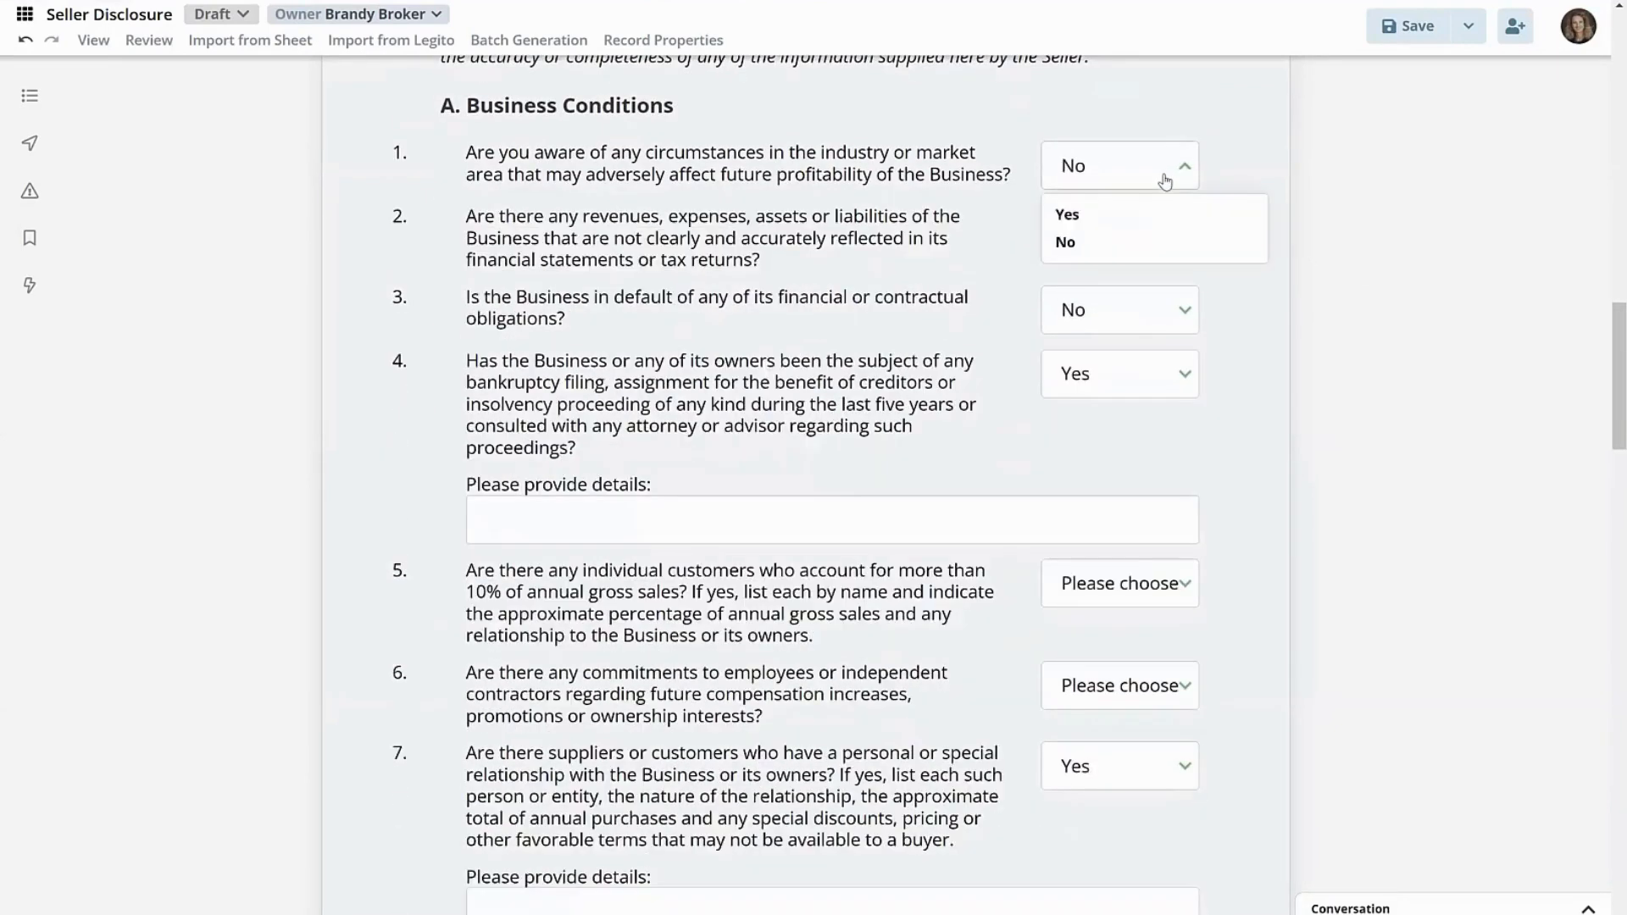
{"action": "left_click", "coordinate": [1221, 174]}
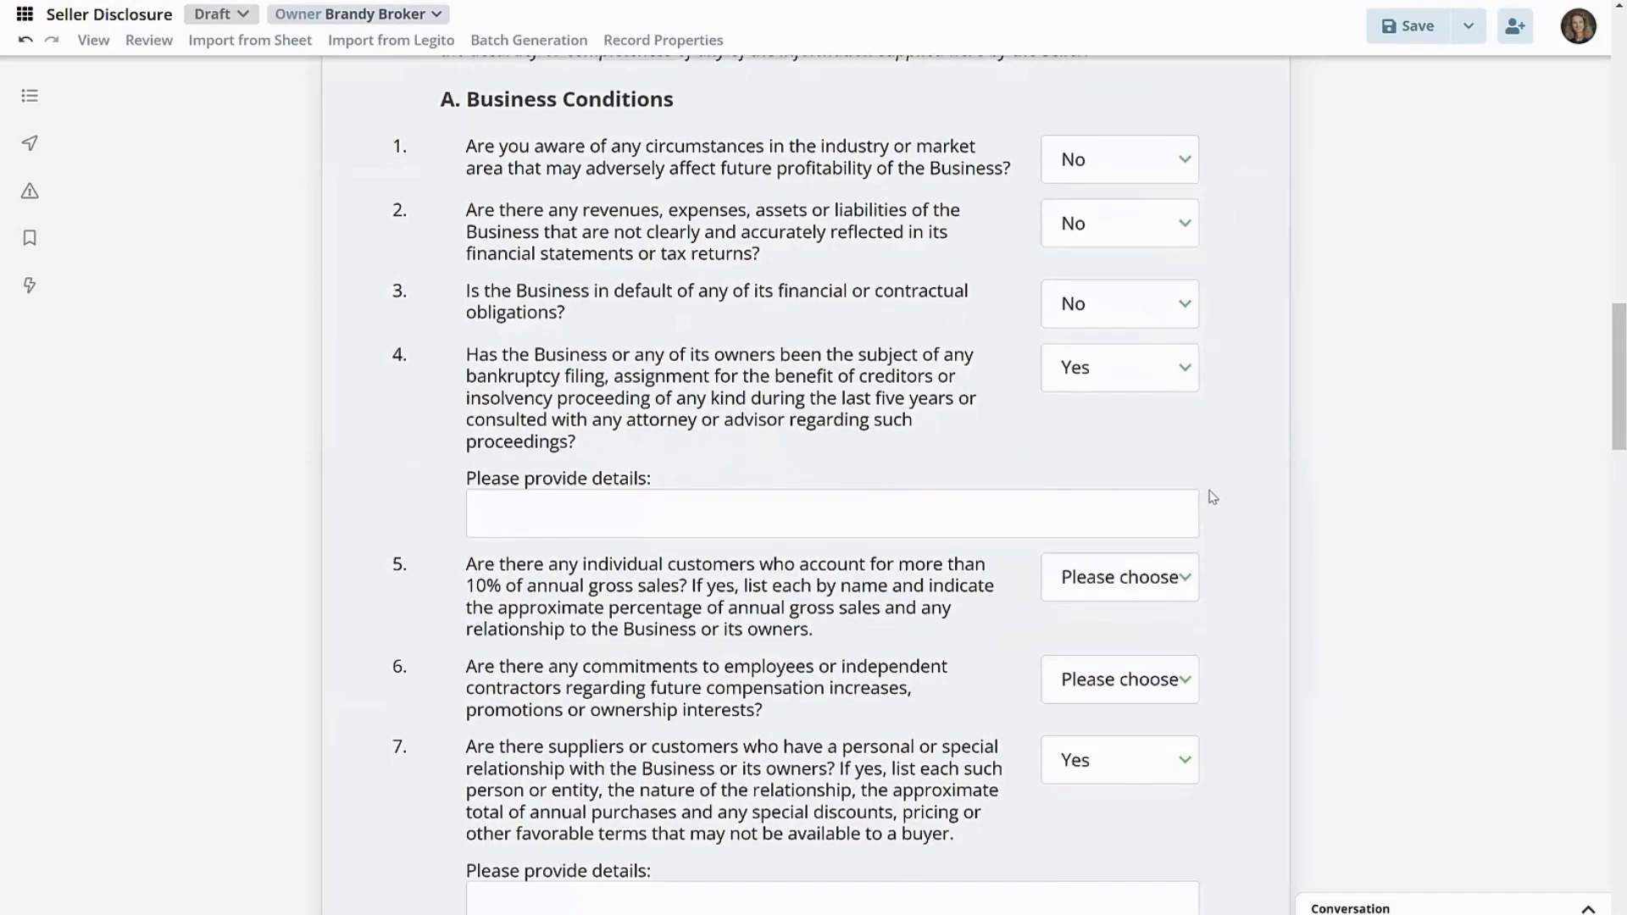
- Answer Business Conditions question 1 with Yes, leave its details blank, and save the document
{"action": "scroll", "coordinate": [1060, 373], "scroll_direction": "down", "scroll_amount": 2}
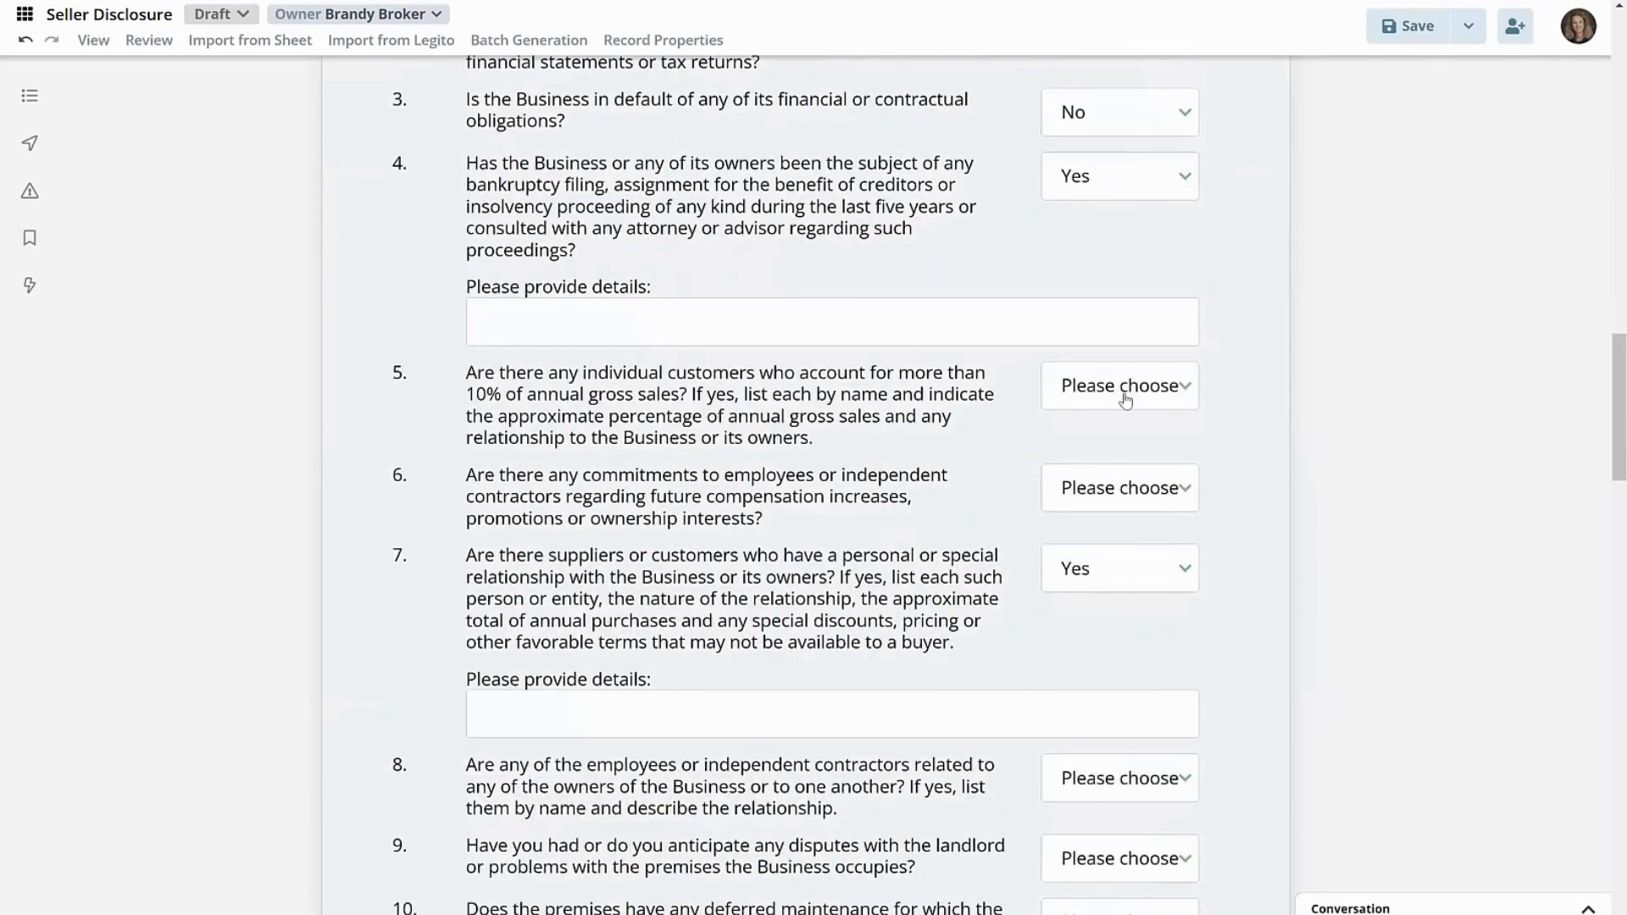
{"action": "scroll", "coordinate": [1278, 363], "scroll_direction": "up", "scroll_amount": 1}
{"action": "scroll", "coordinate": [1278, 362], "scroll_direction": "up", "scroll_amount": 4}
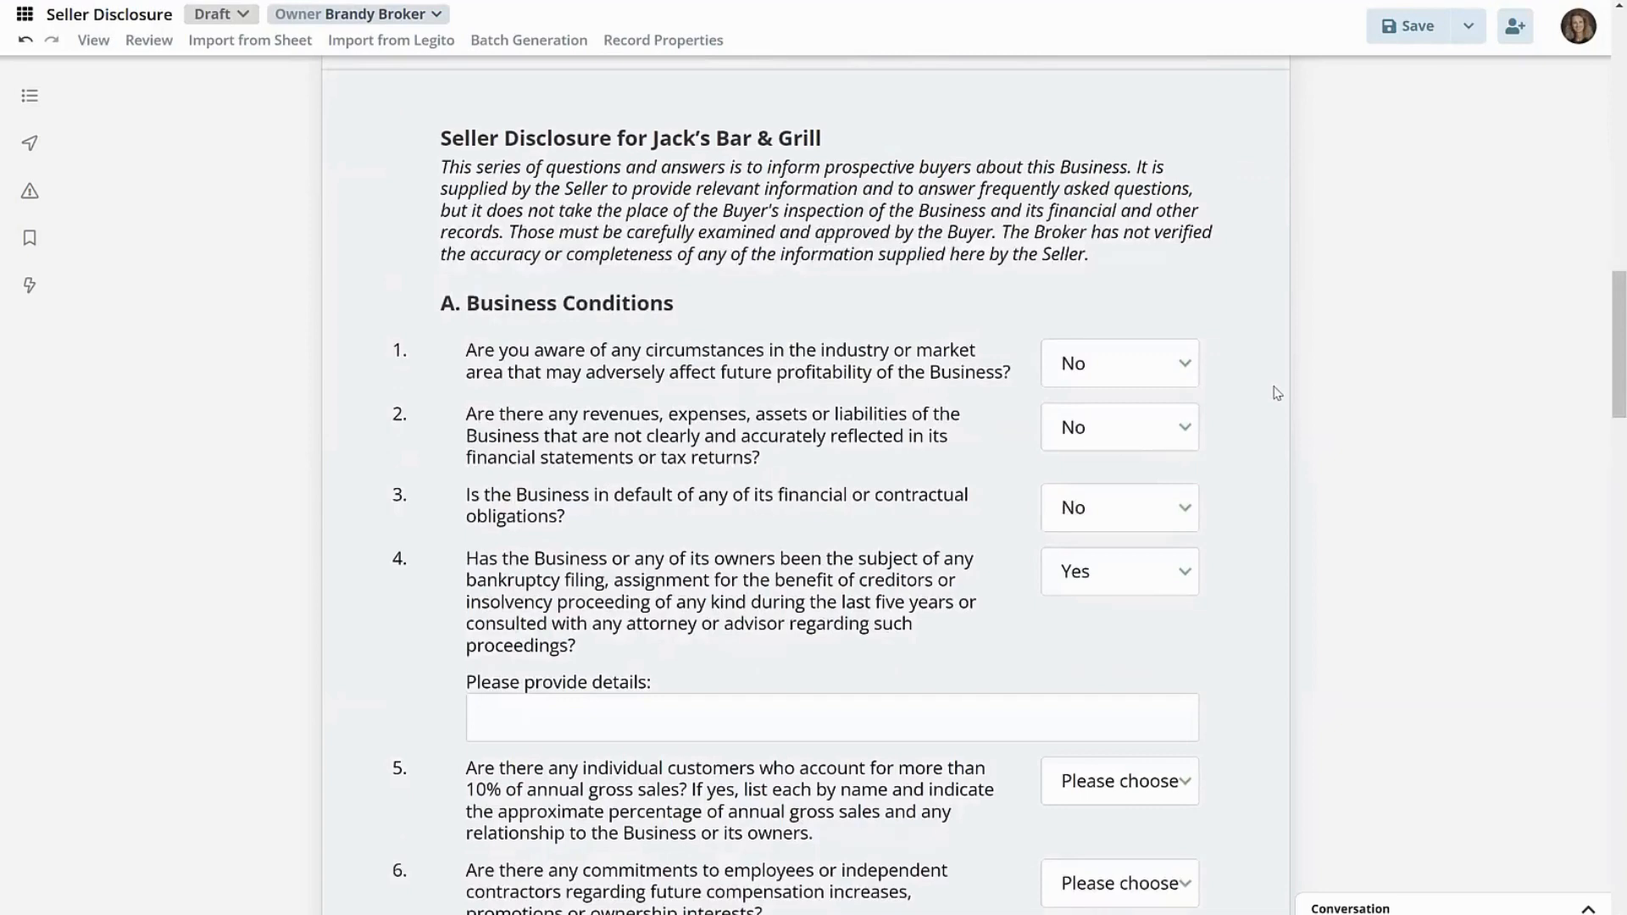
{"action": "left_click", "coordinate": [1184, 363]}
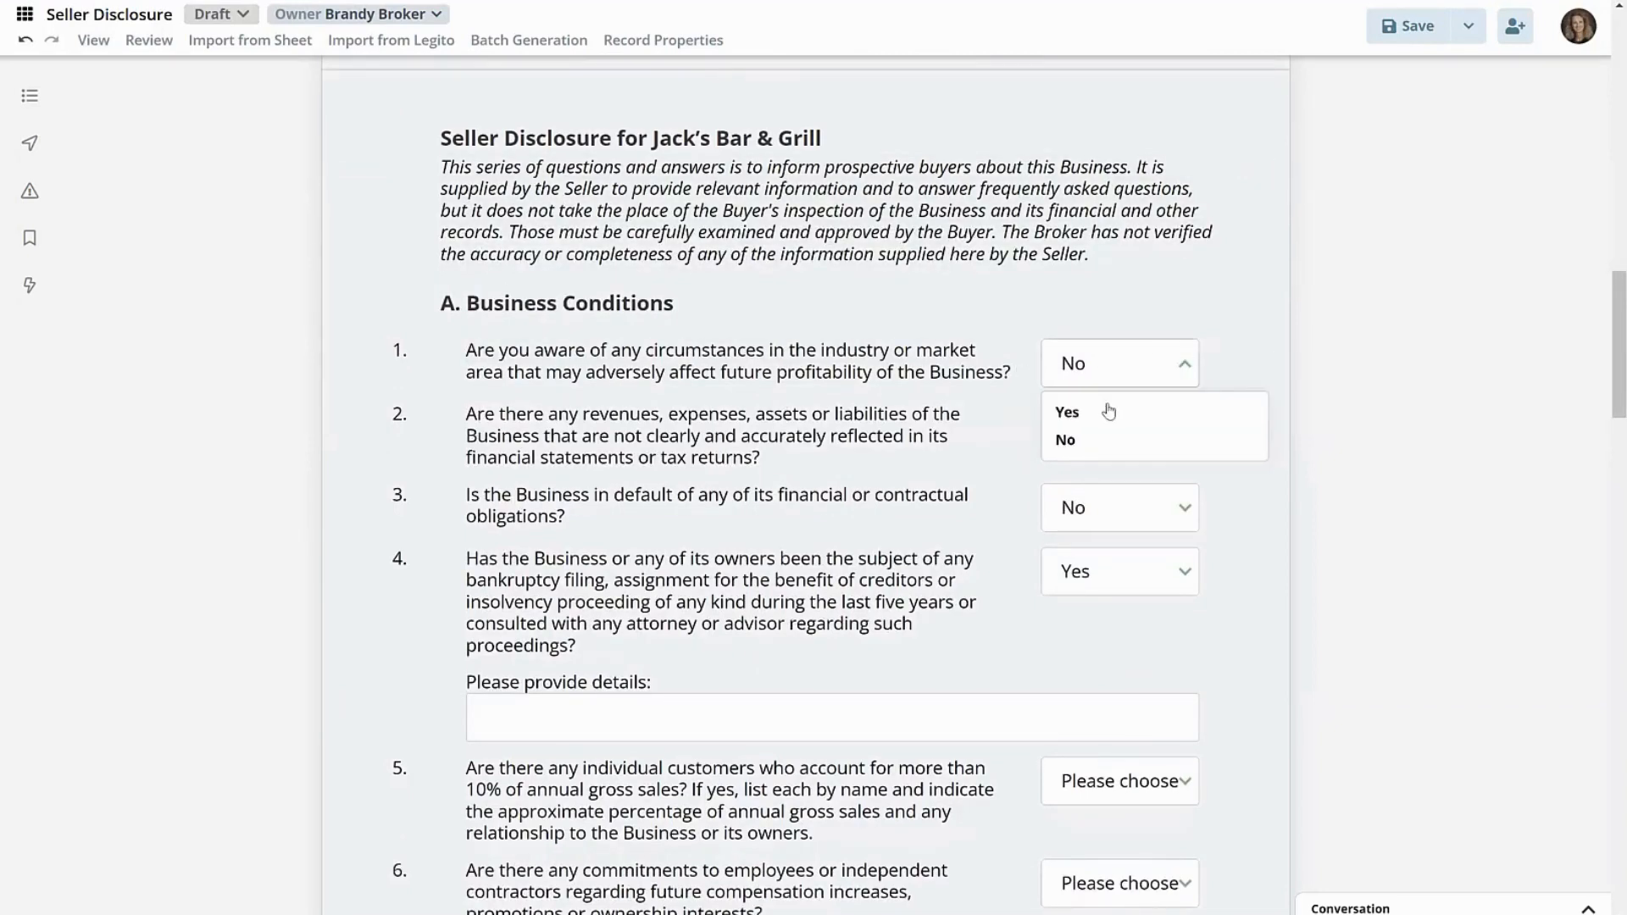
{"action": "left_click", "coordinate": [1106, 410]}
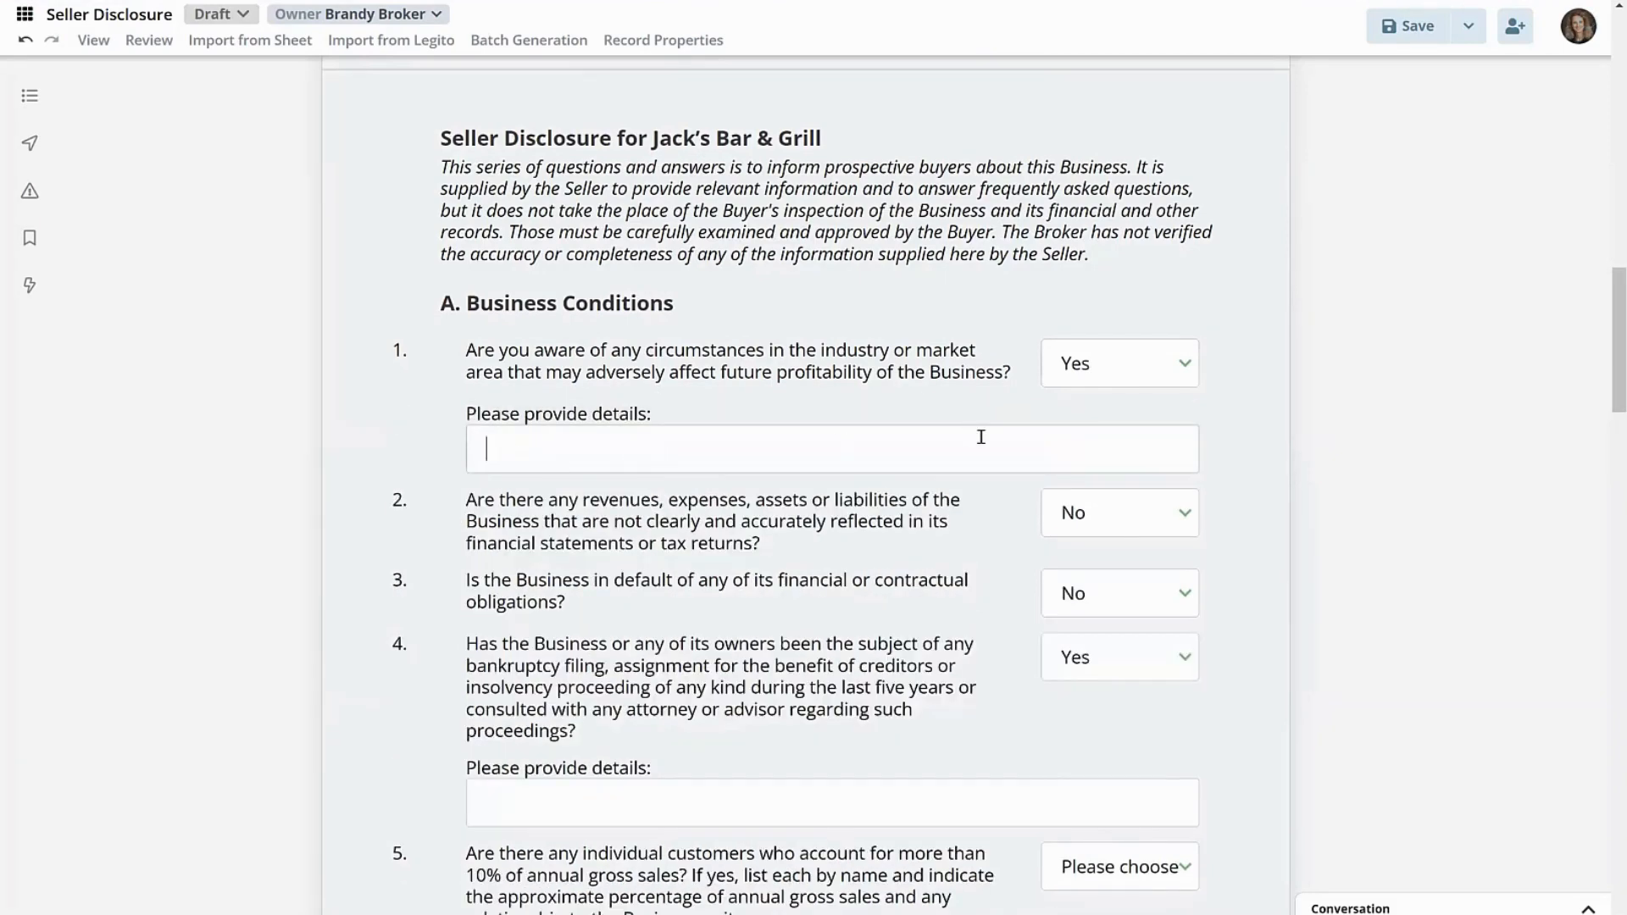
{"action": "left_click", "coordinate": [1036, 443]}
{"action": "left_click", "coordinate": [1407, 33]}
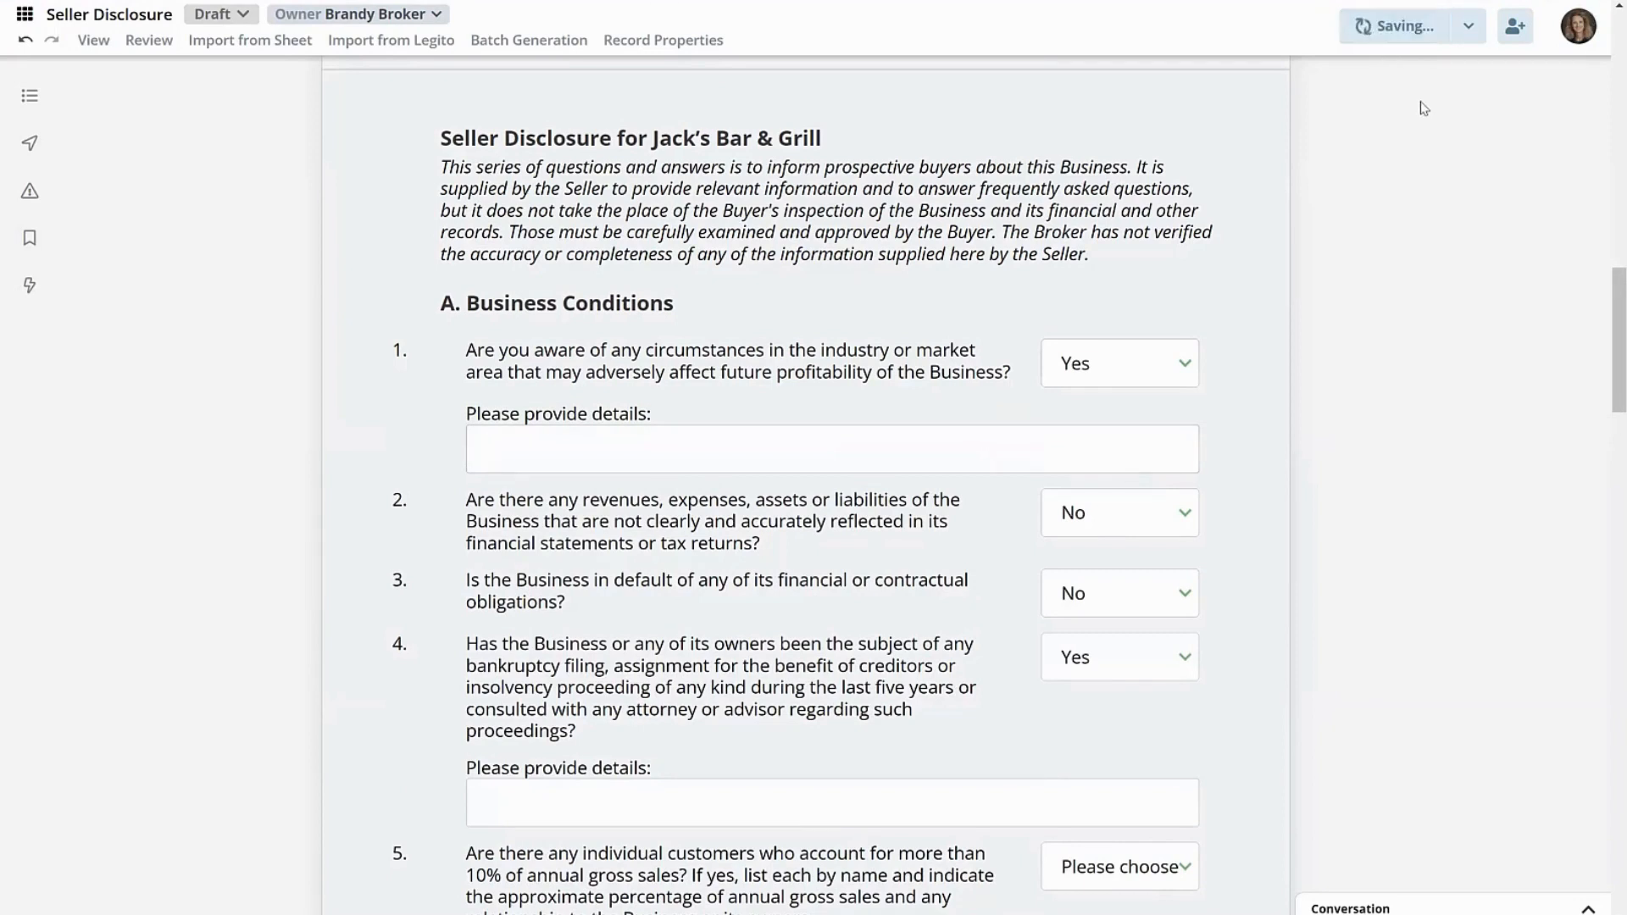
- Open the PDF print preview and examine the explanations of "YES" answers on page 3
{"action": "left_click", "coordinate": [1469, 26]}
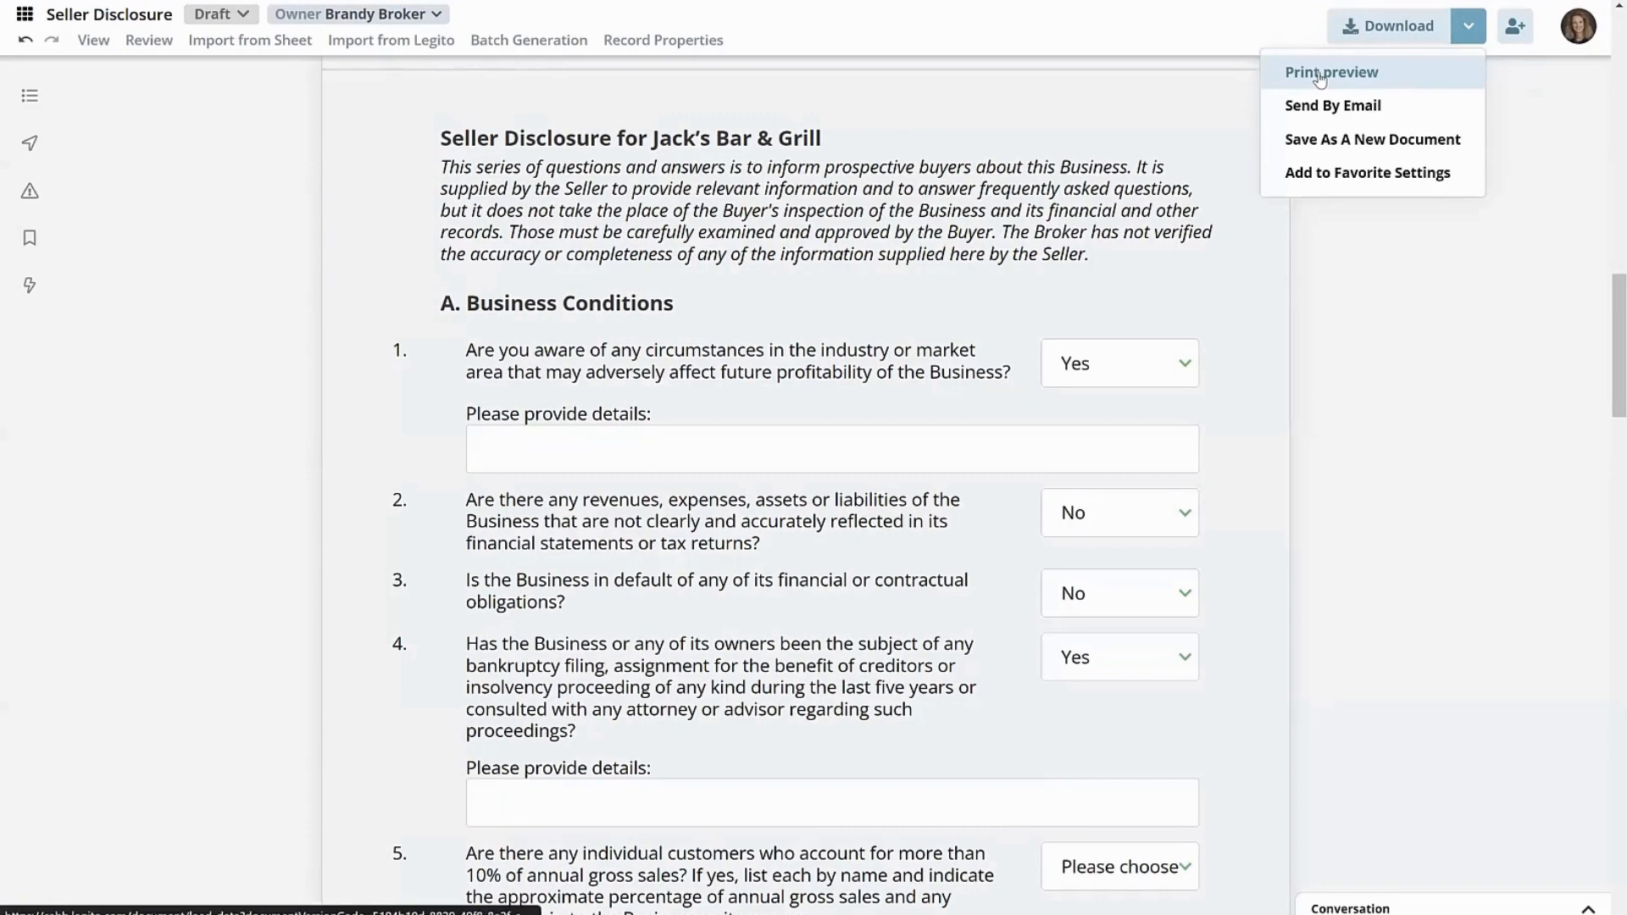
{"action": "left_click", "coordinate": [1327, 74]}
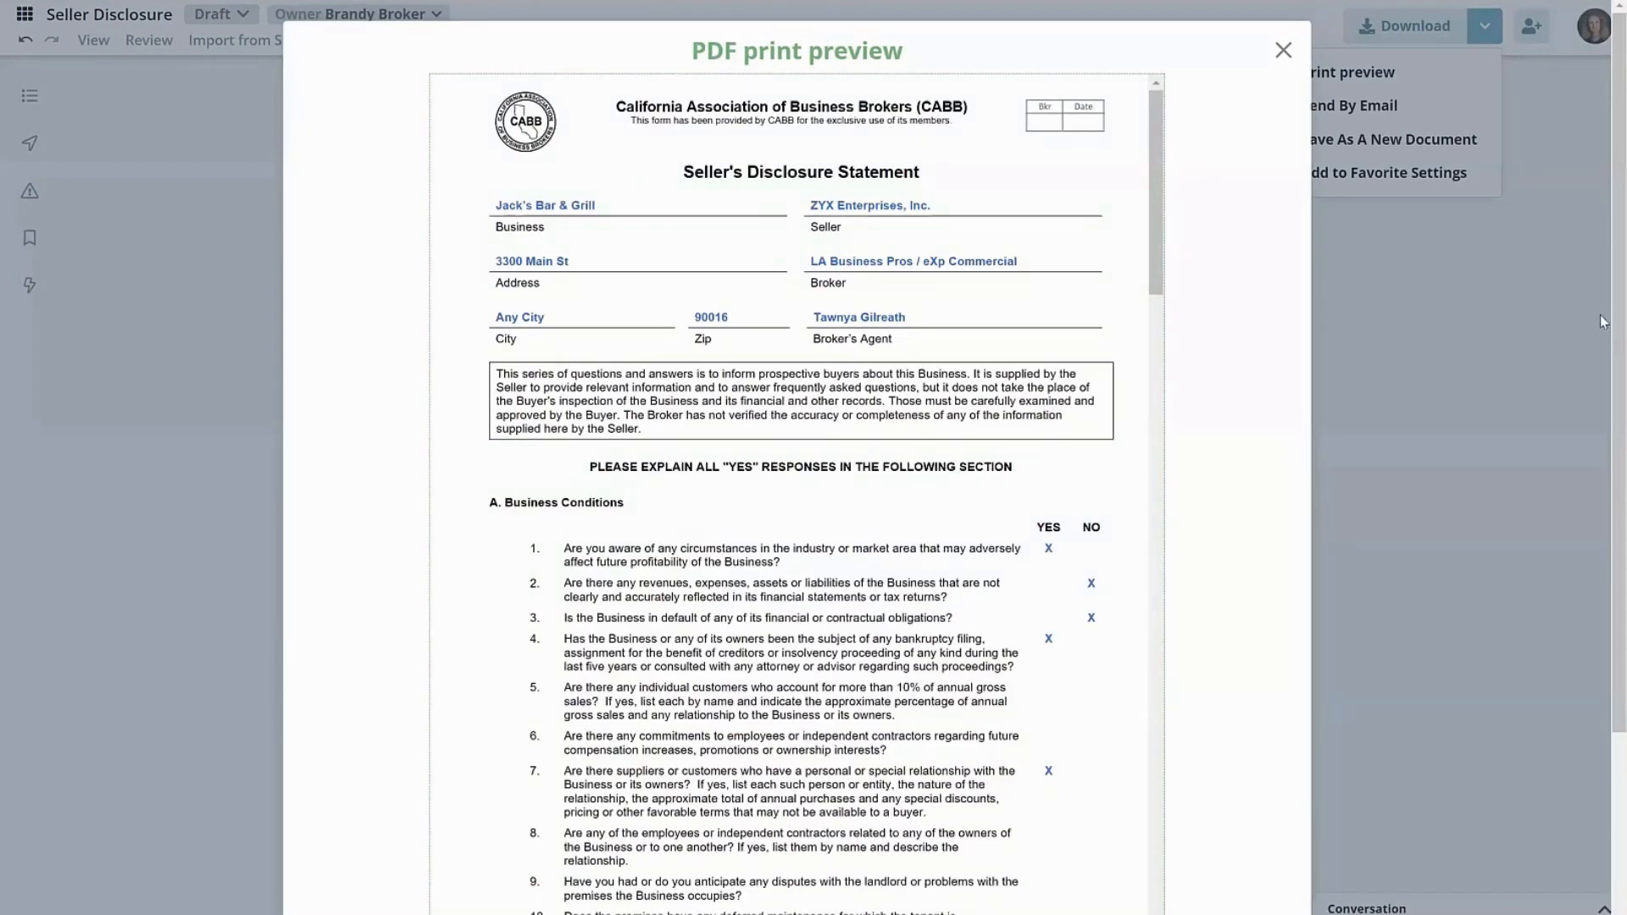
{"action": "left_click_drag", "start_coordinate": [1151, 156], "coordinate": [1161, 612]}
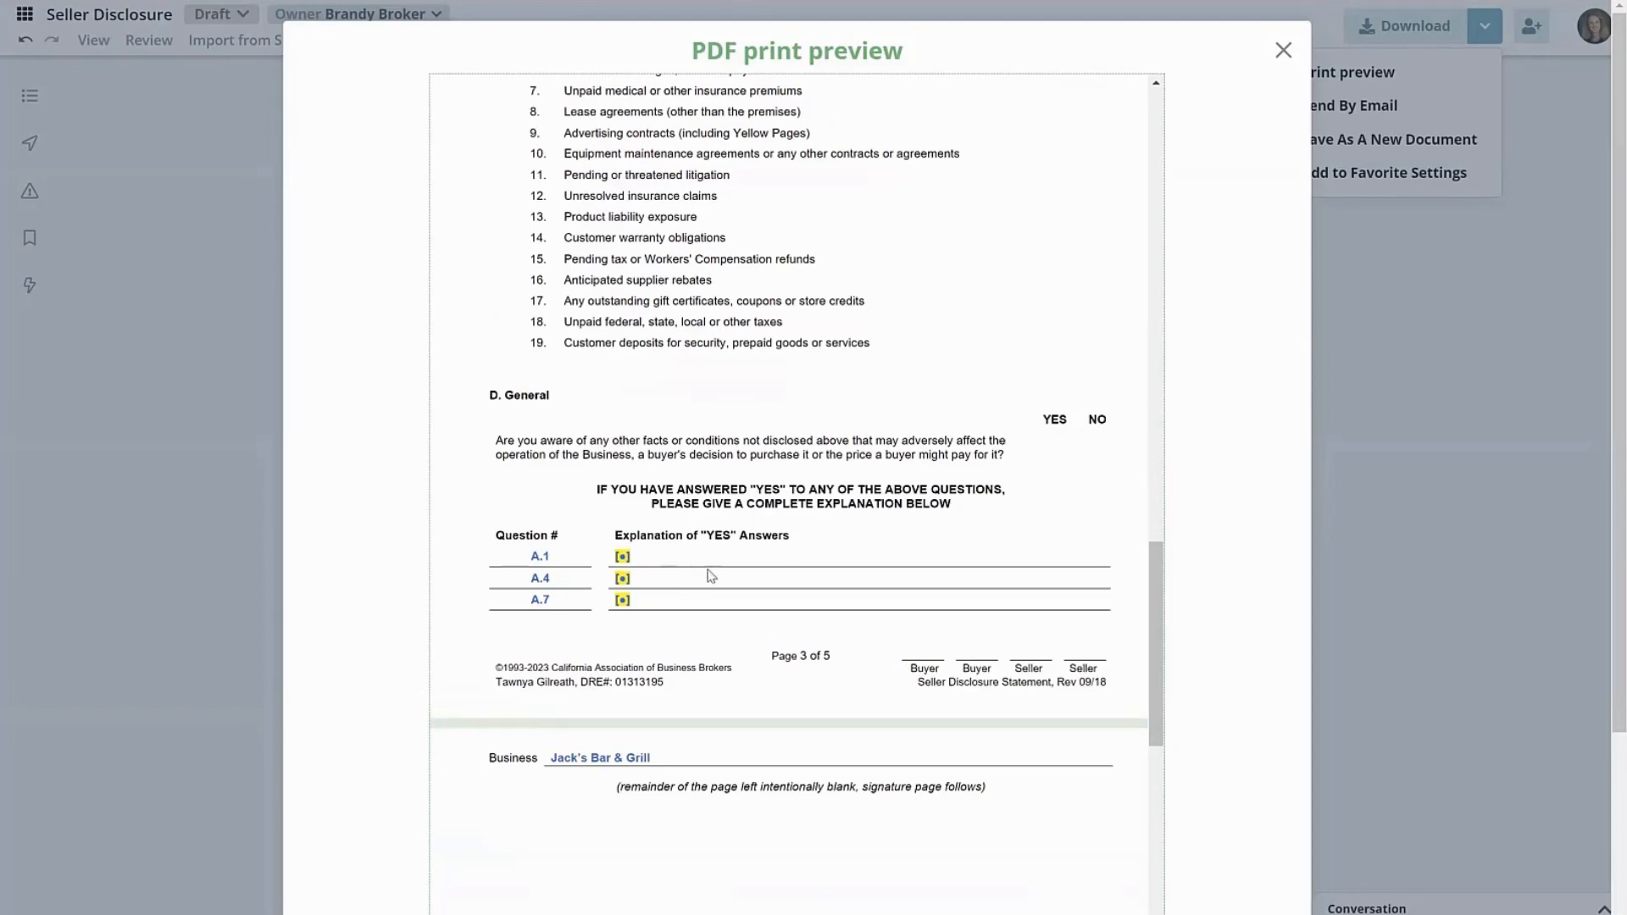
{"action": "left_click_drag", "start_coordinate": [1146, 644], "coordinate": [1150, 662]}
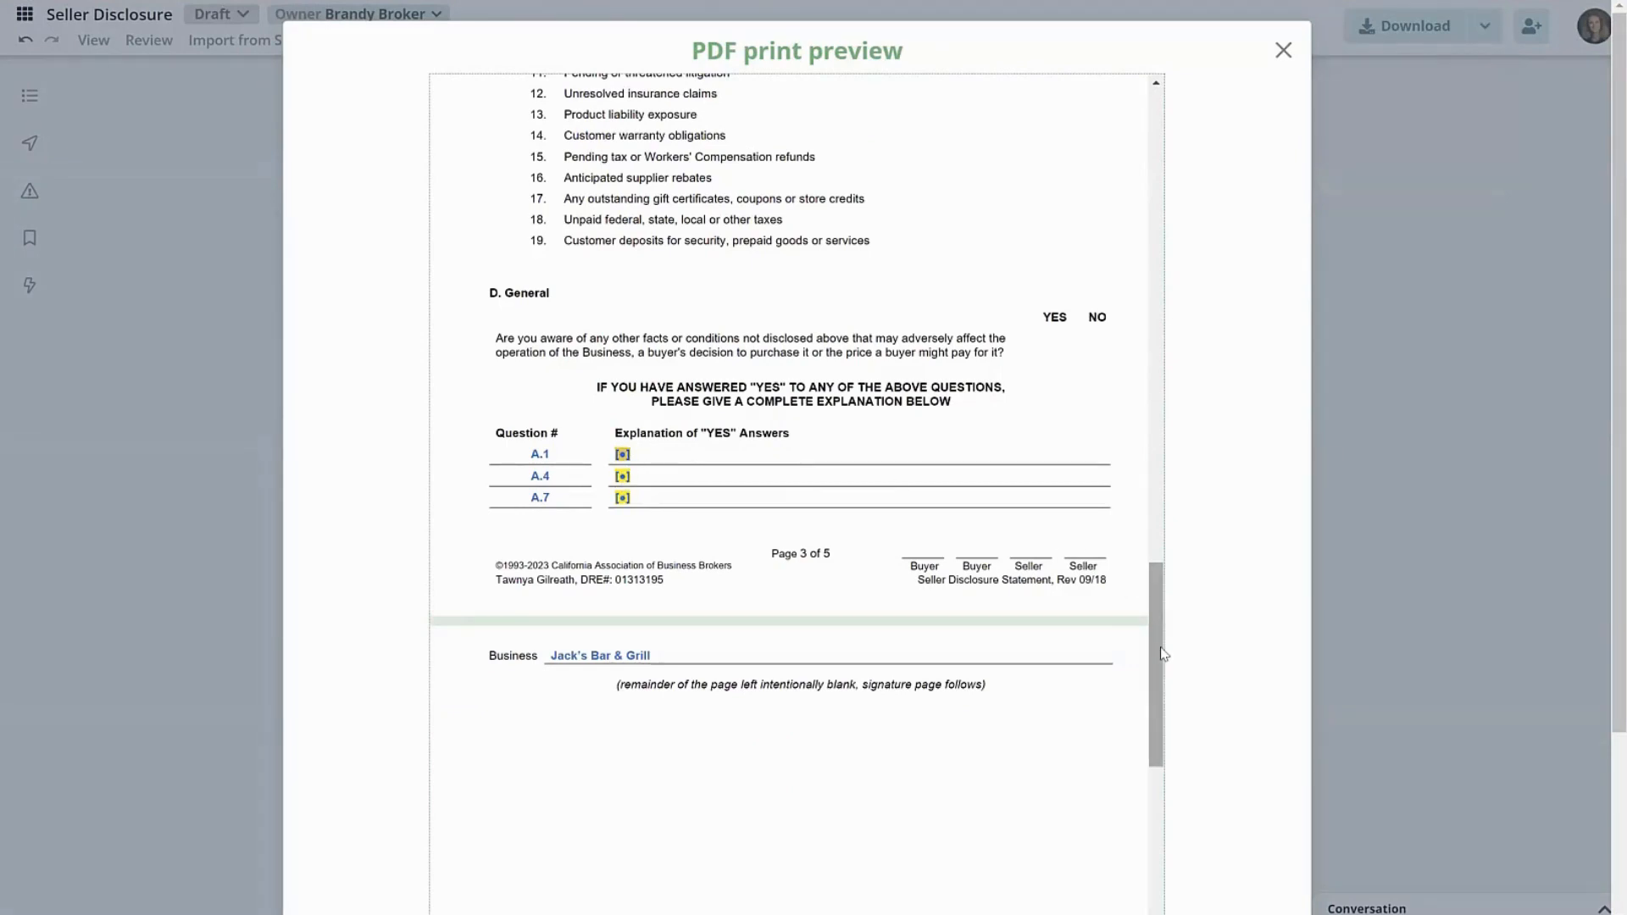
{"action": "left_click_drag", "start_coordinate": [1164, 654], "coordinate": [1163, 630]}
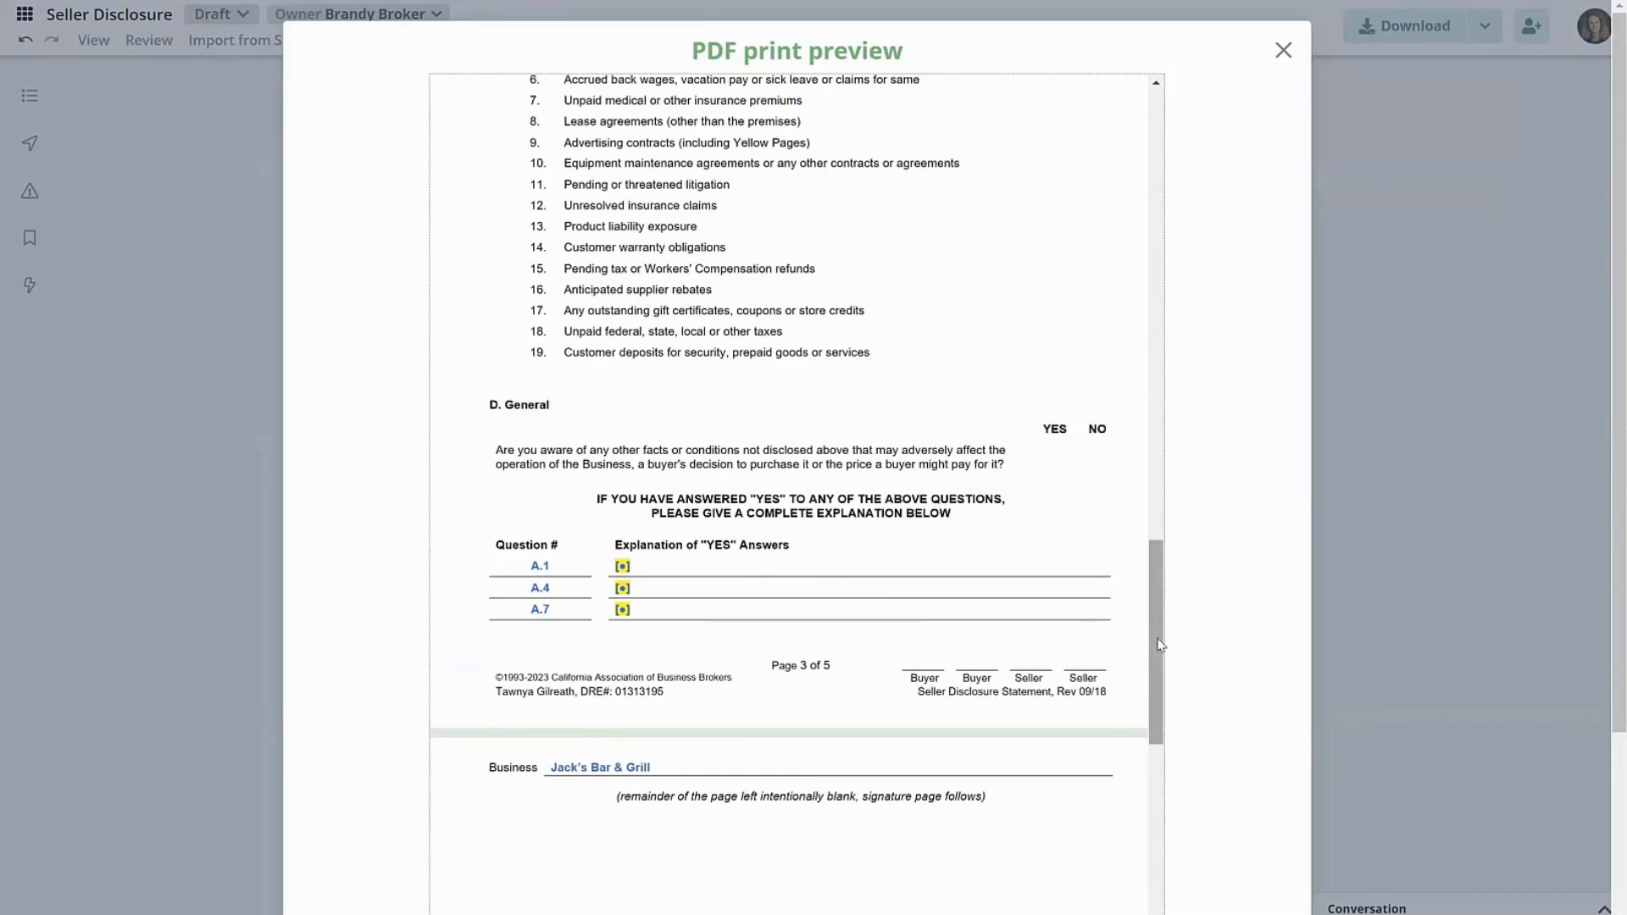
{"action": "mouse_move", "coordinate": [1154, 635]}
{"action": "left_mouse_down"}
{"action": "mouse_move", "coordinate": [1154, 703]}
{"action": "mouse_move", "coordinate": [1154, 578]}
{"action": "mouse_move", "coordinate": [1154, 637]}
{"action": "left_mouse_up"}
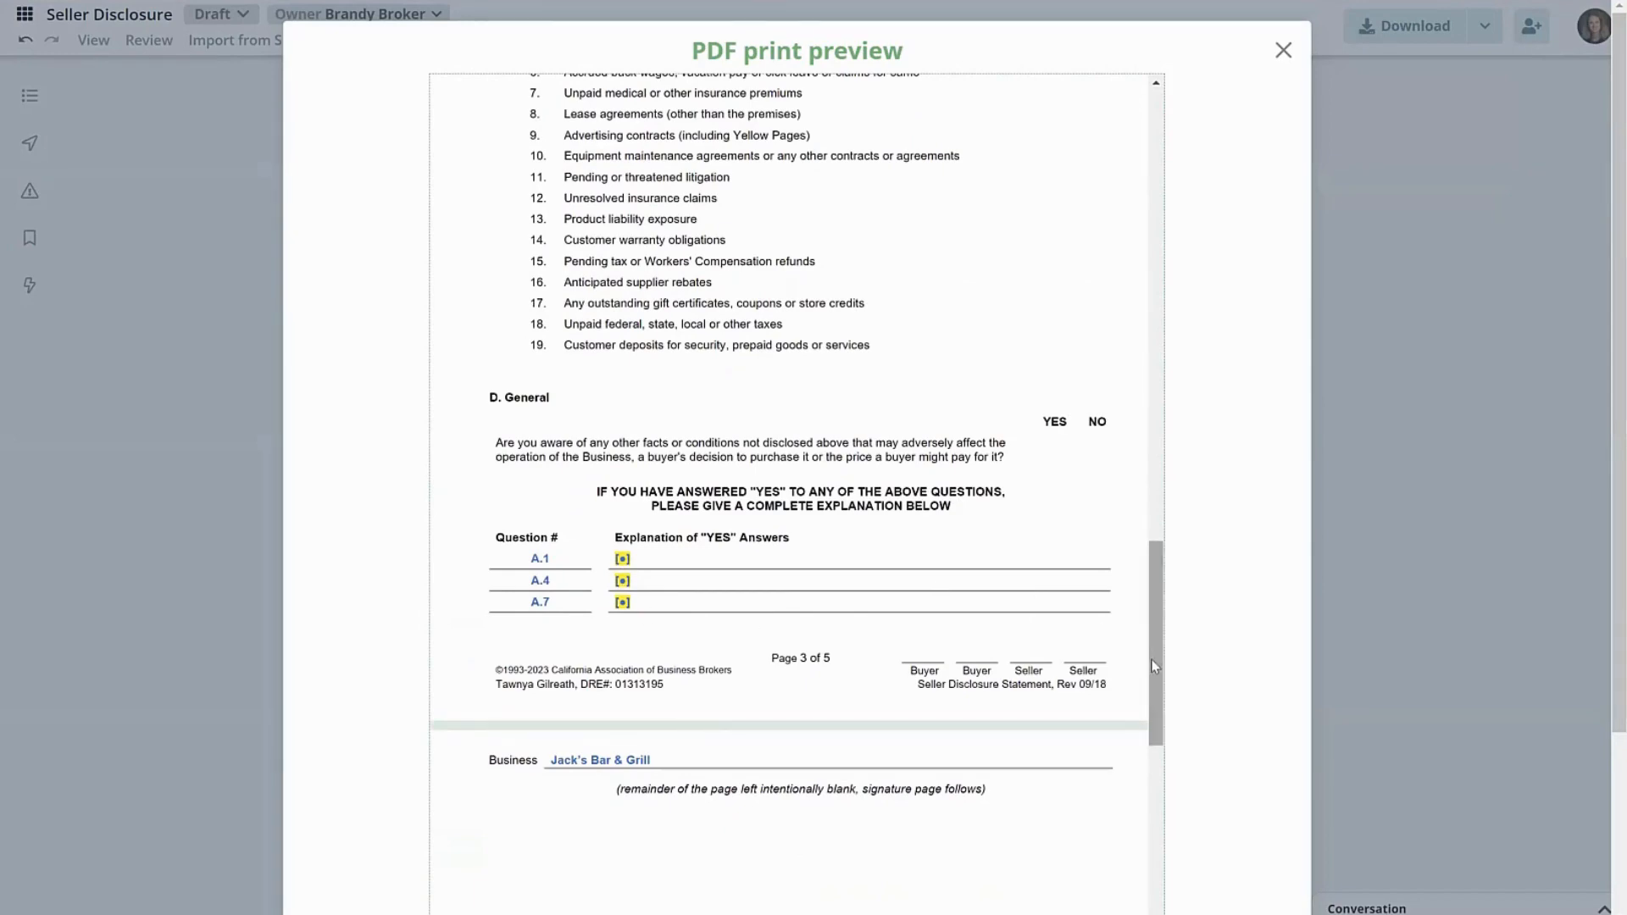
- Review the answer marks under Business Conditions on the first pages of the PDF preview, and close the preview
{"action": "left_click_drag", "start_coordinate": [1153, 667], "coordinate": [1145, 235]}
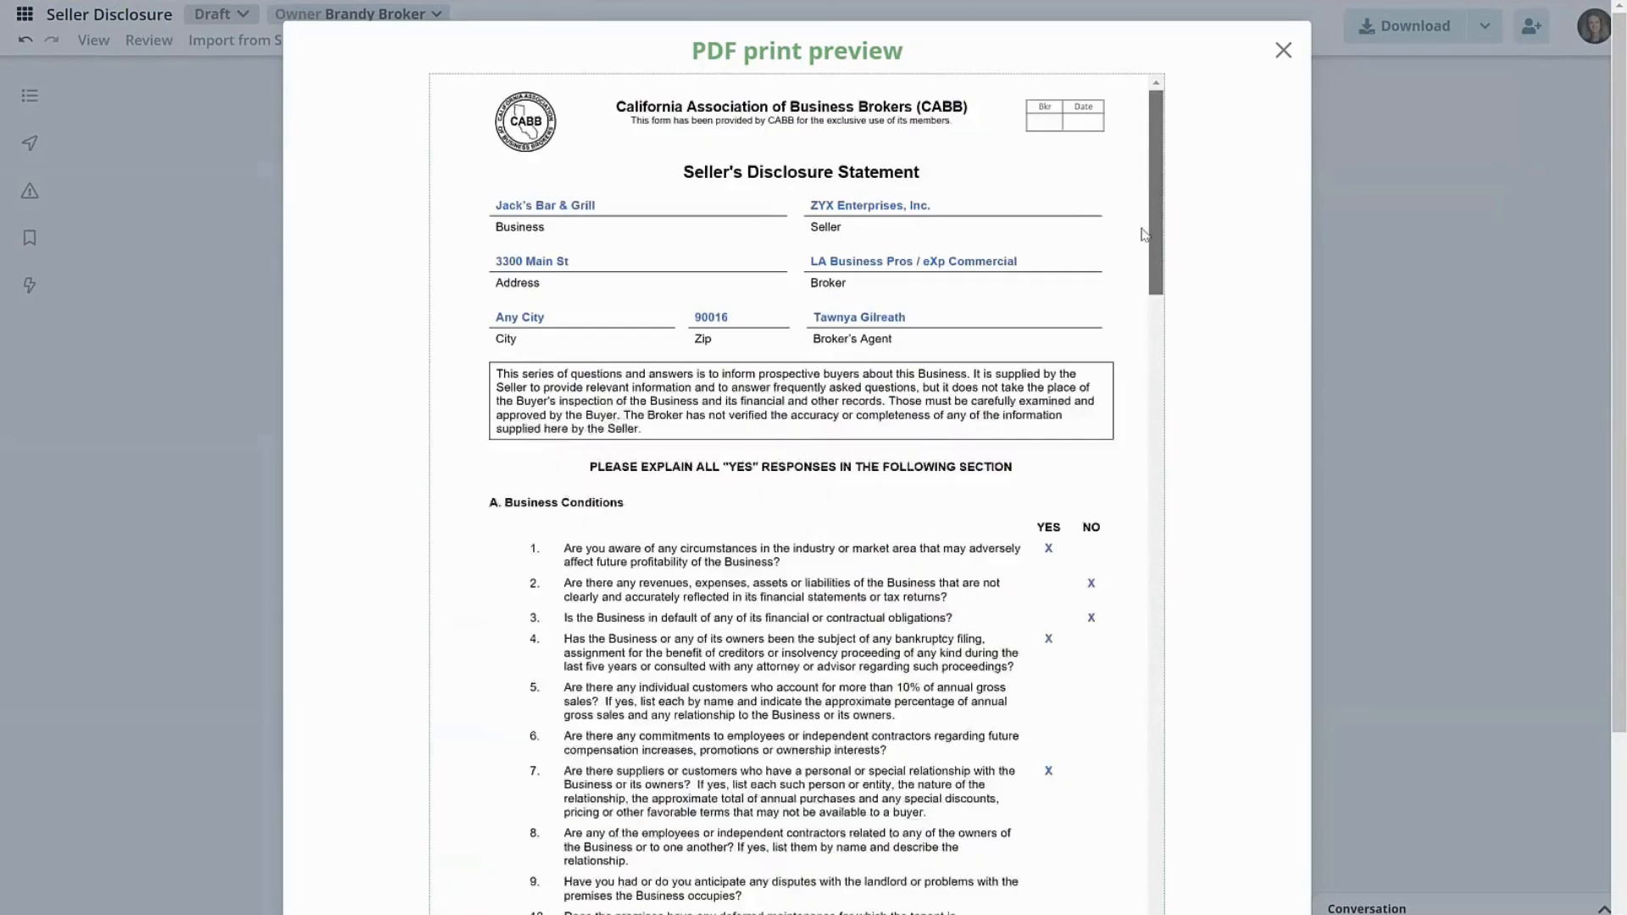
{"action": "scroll", "coordinate": [1136, 271], "scroll_direction": "down", "scroll_amount": 3}
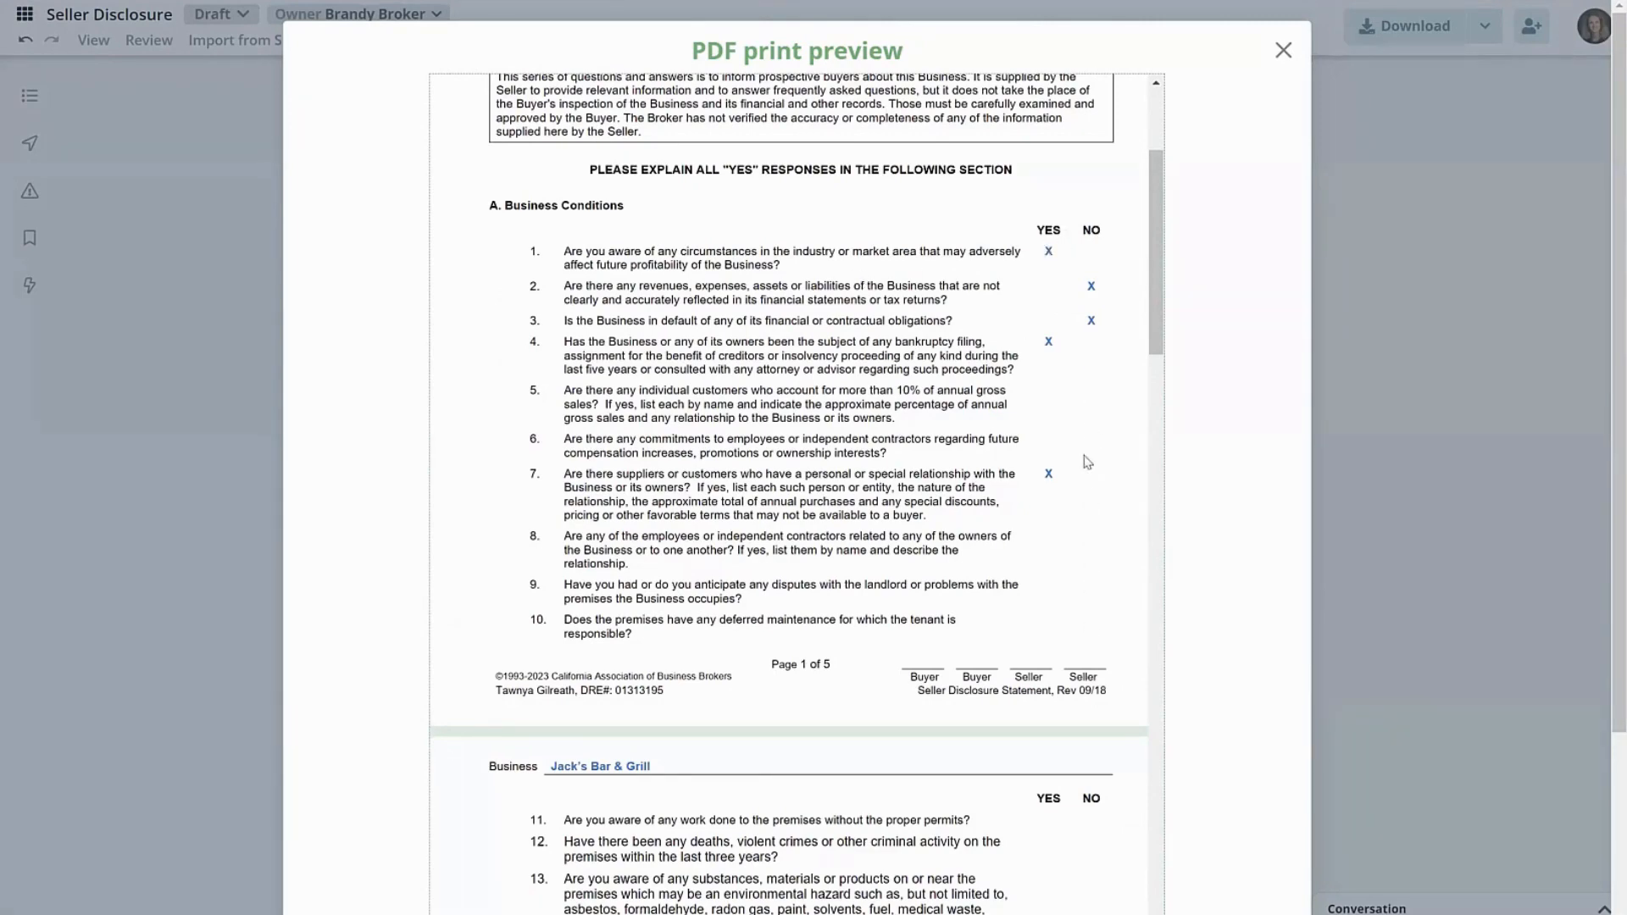
{"action": "left_click_drag", "start_coordinate": [1153, 283], "coordinate": [1155, 372]}
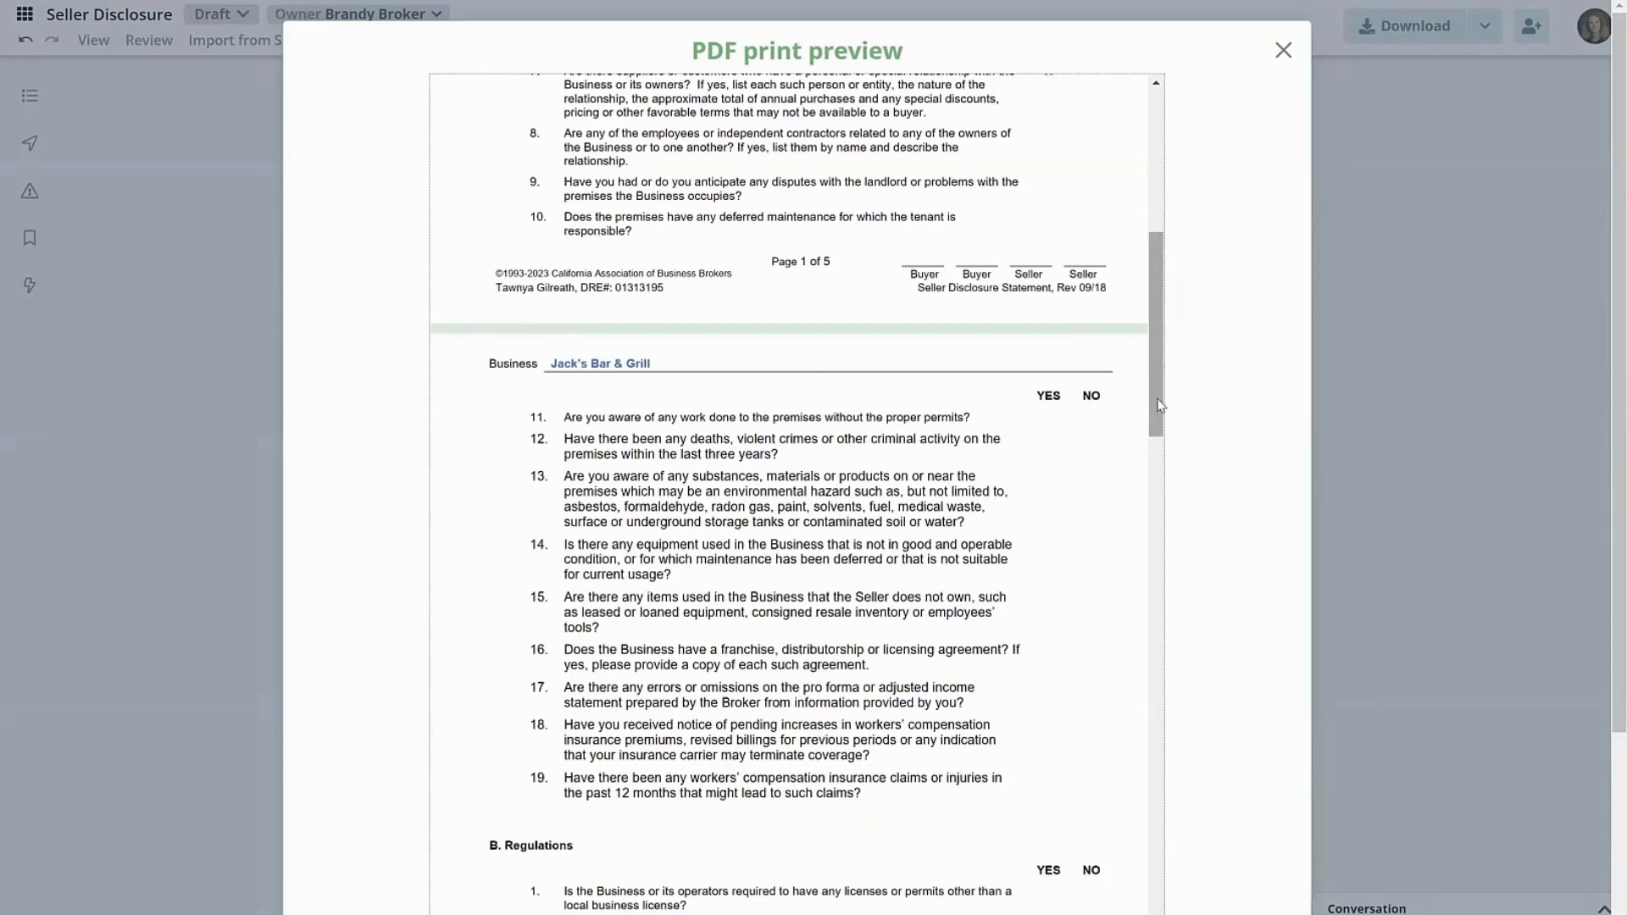
{"action": "left_click_drag", "start_coordinate": [1159, 401], "coordinate": [1161, 154]}
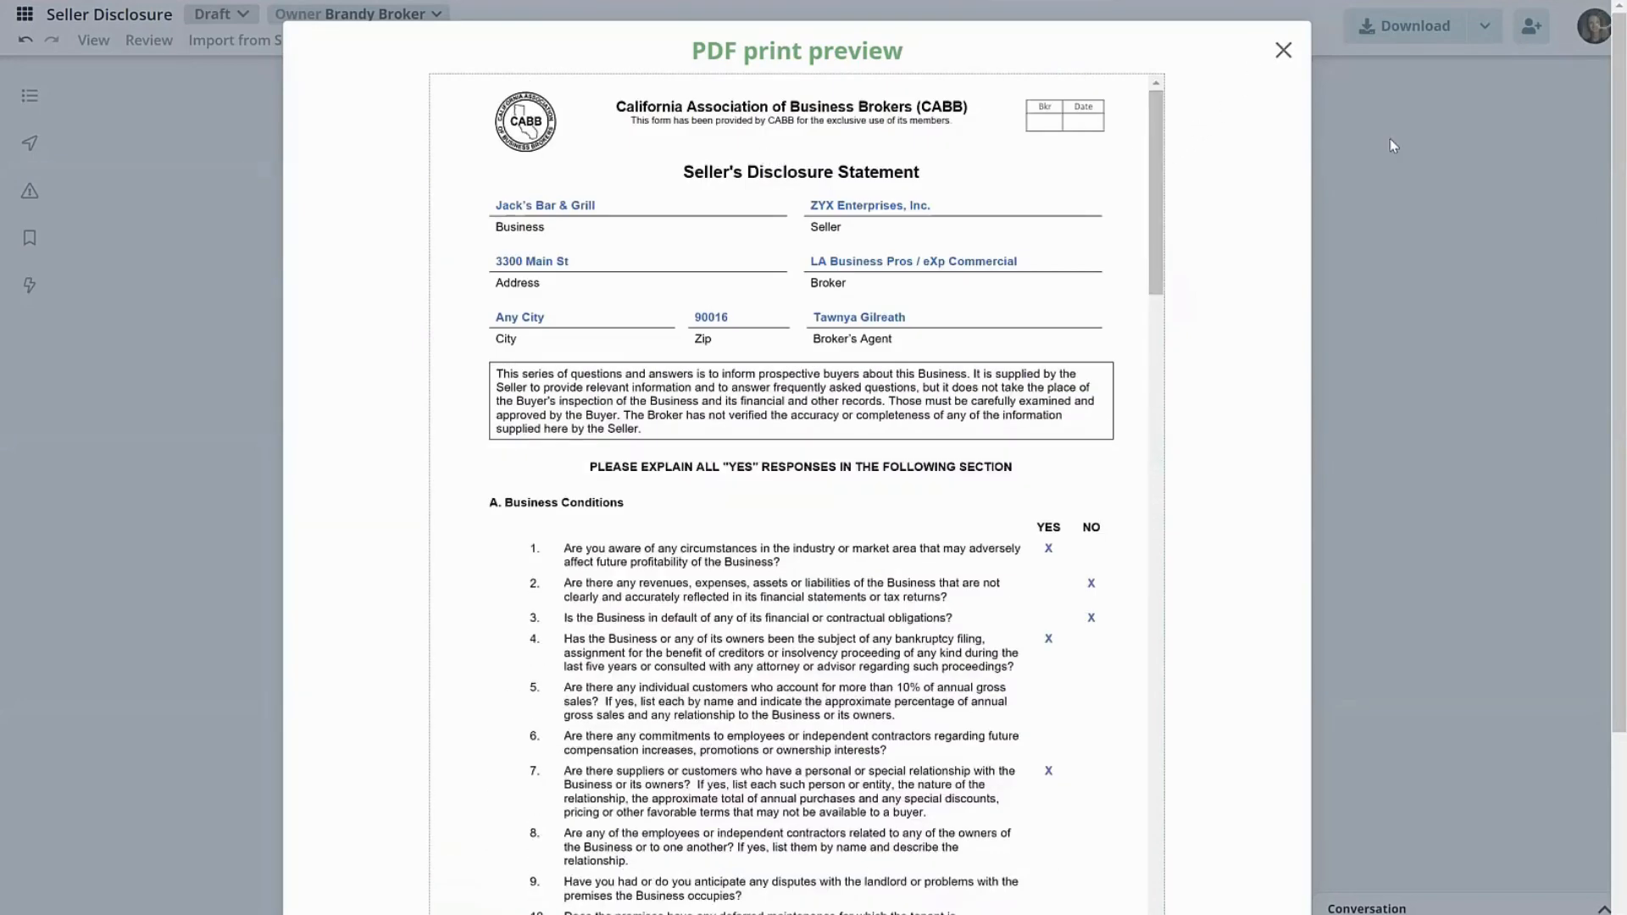
{"action": "left_click", "coordinate": [1283, 50]}
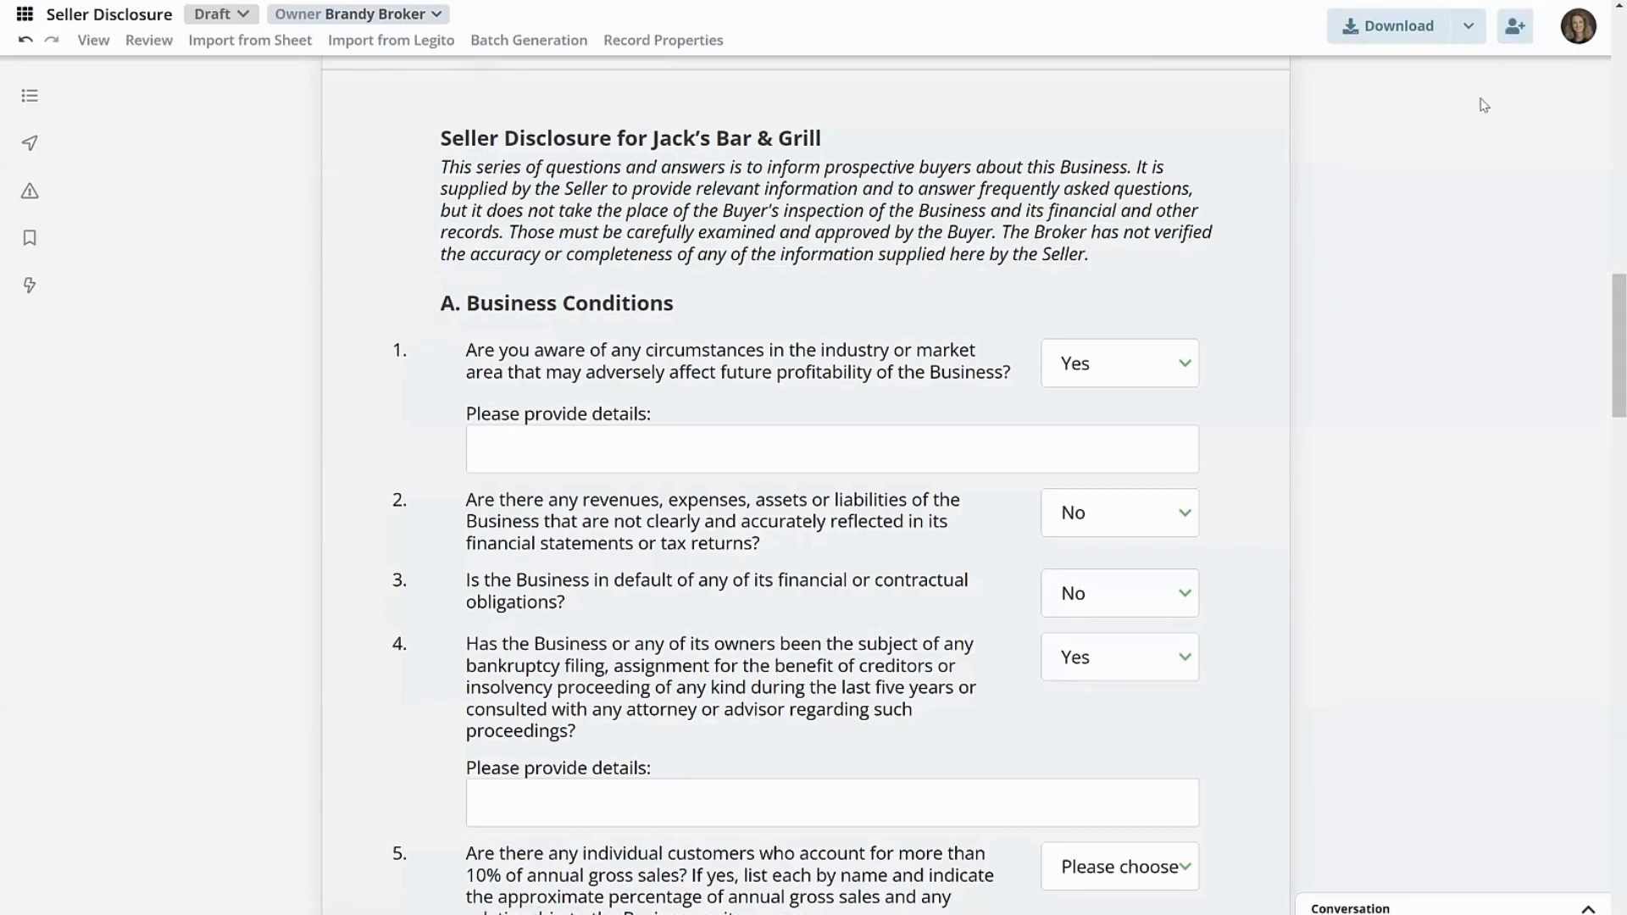
{"action": "left_click", "coordinate": [1467, 29]}
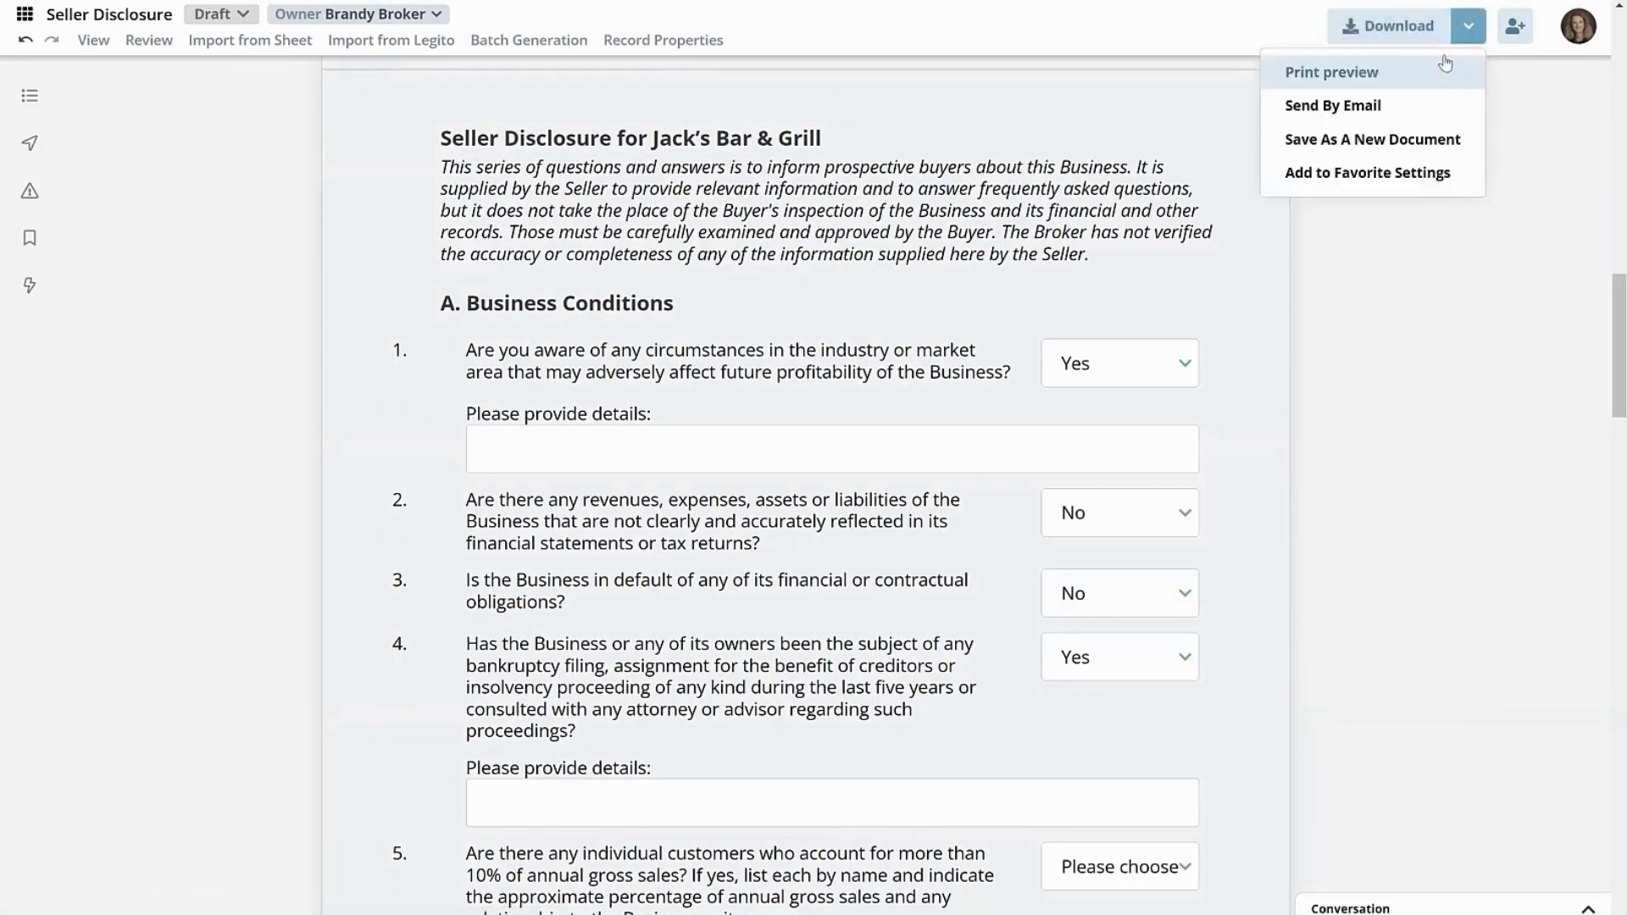
{"action": "left_click", "coordinate": [1526, 130]}
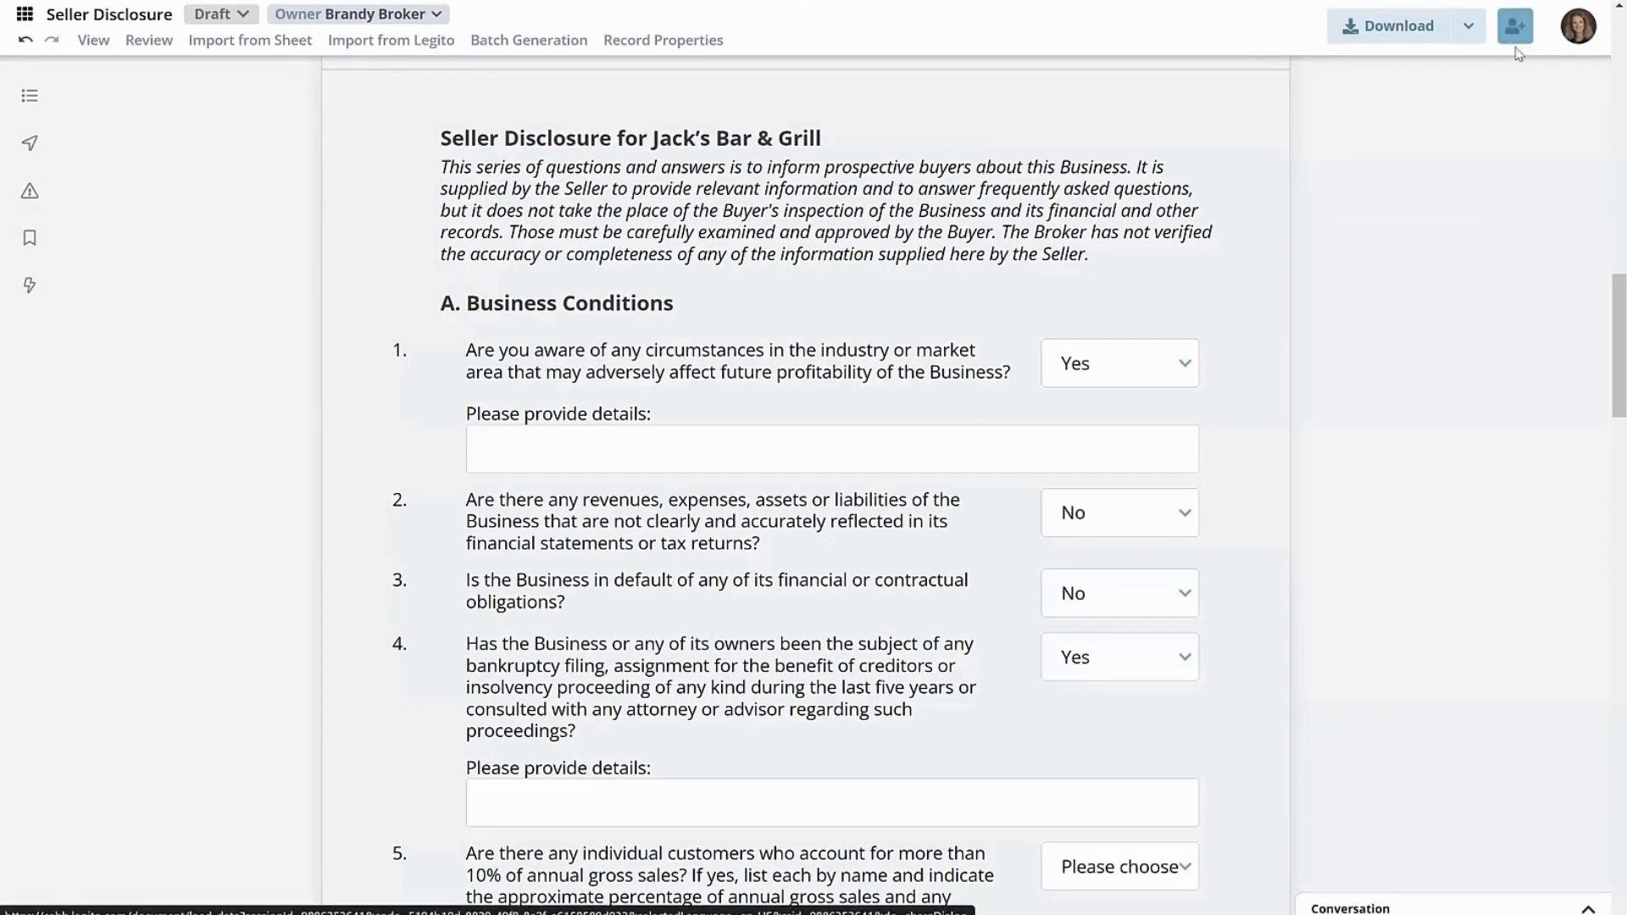
- Open the document's sharing settings, keep External Sharing enabled, and leave the link set to share the Document
{"action": "left_click", "coordinate": [1515, 25]}
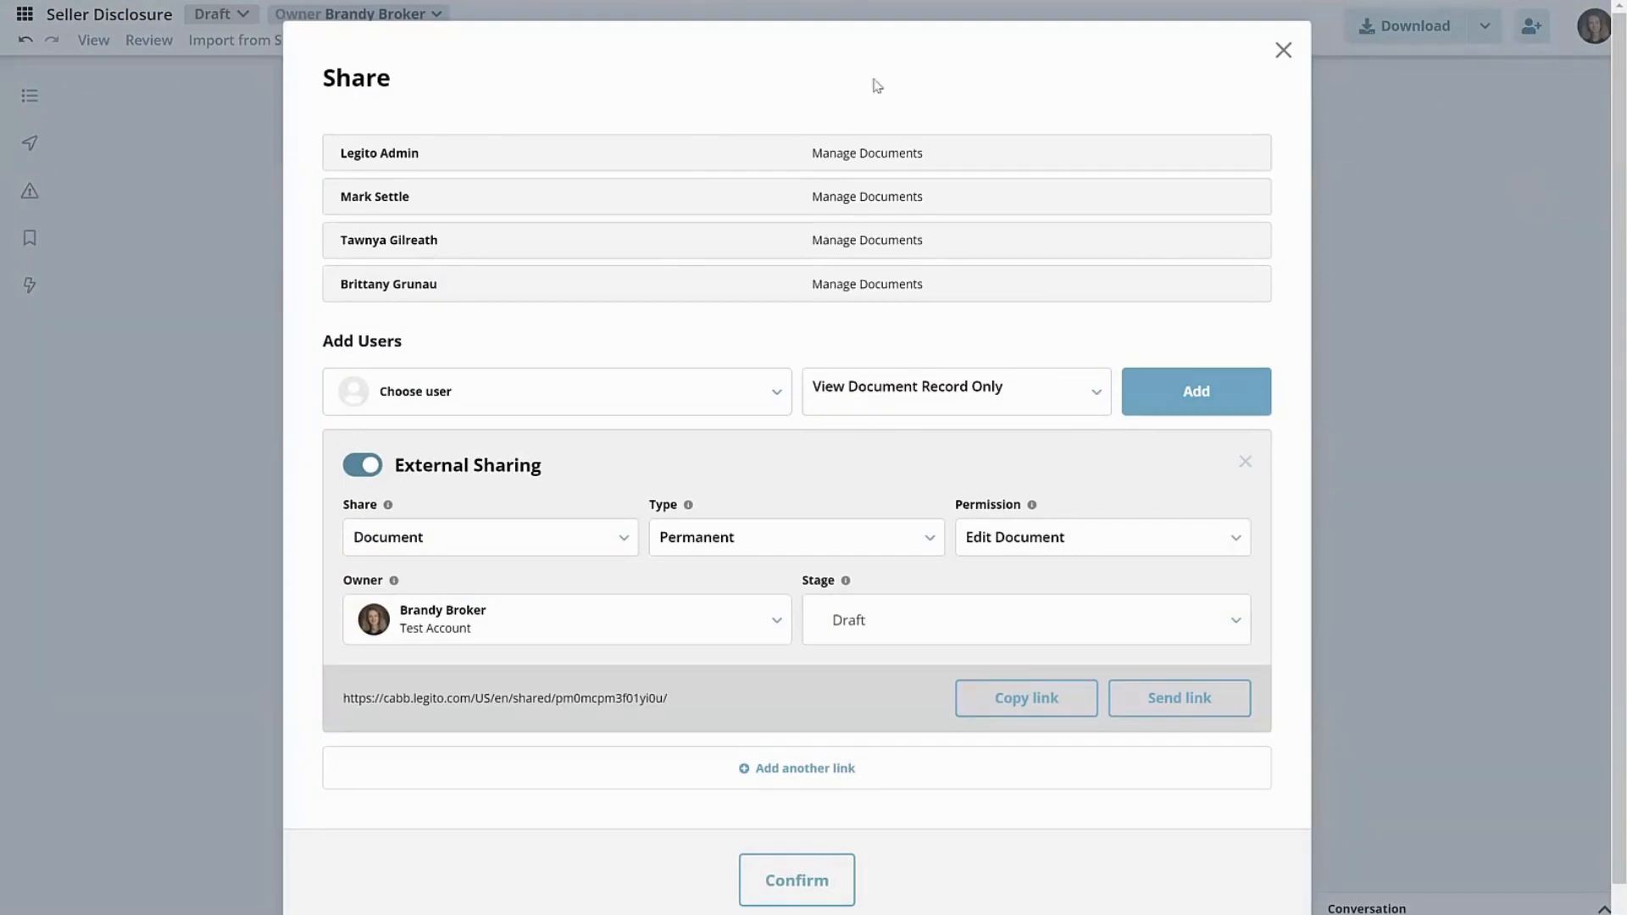
{"action": "left_click", "coordinate": [356, 475]}
{"action": "left_click", "coordinate": [368, 474]}
{"action": "left_click", "coordinate": [543, 550]}
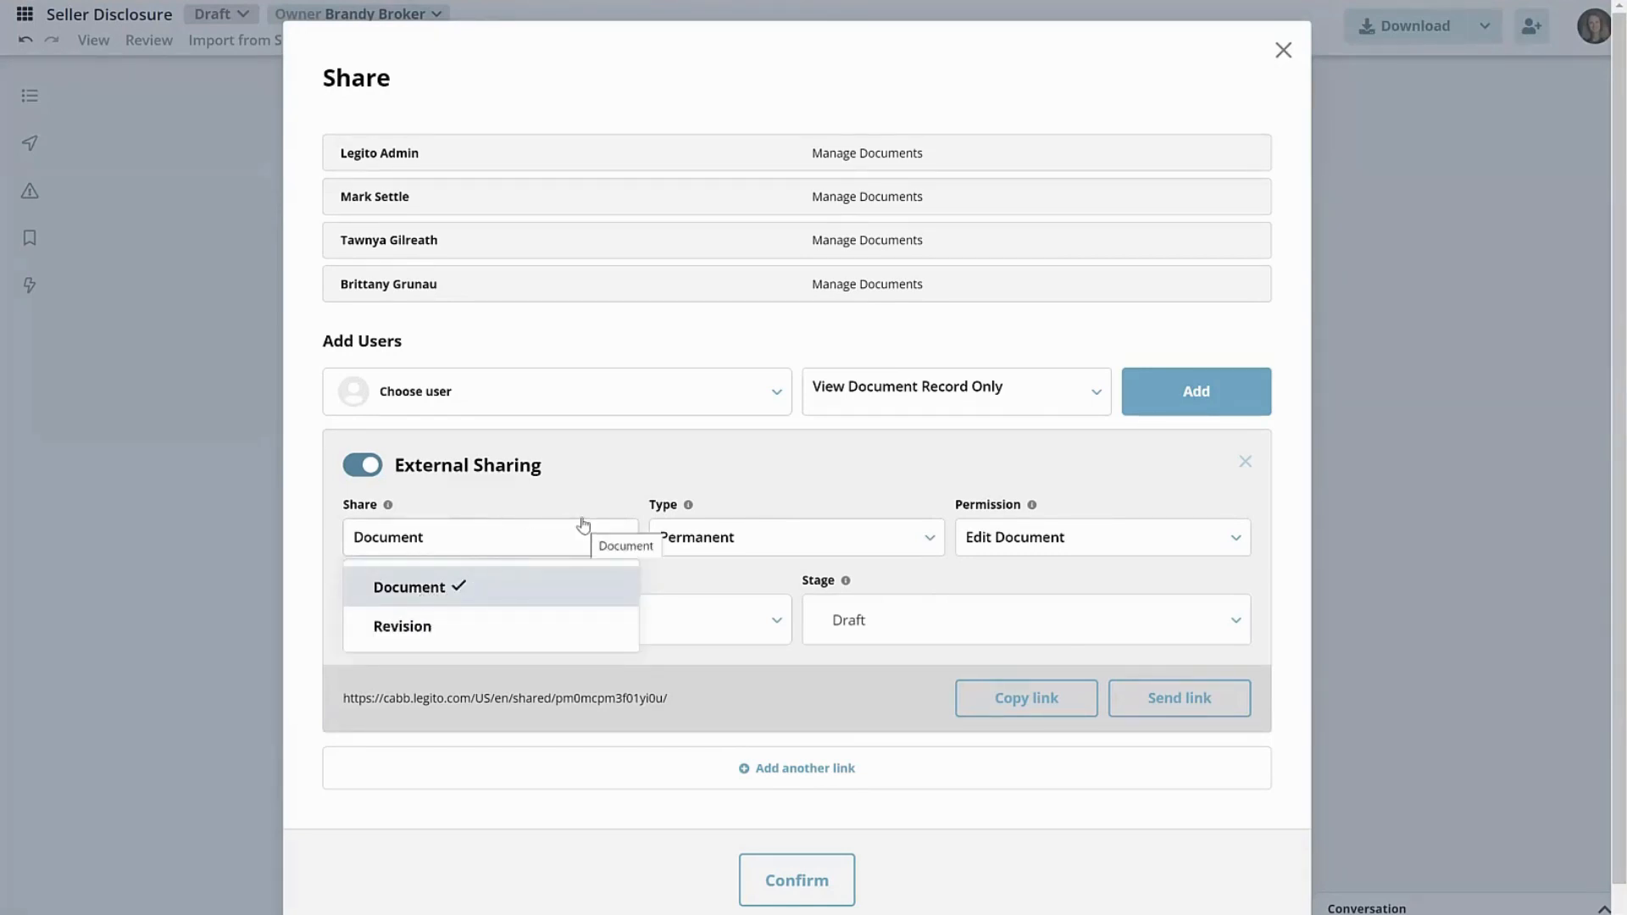
{"action": "left_click", "coordinate": [479, 534]}
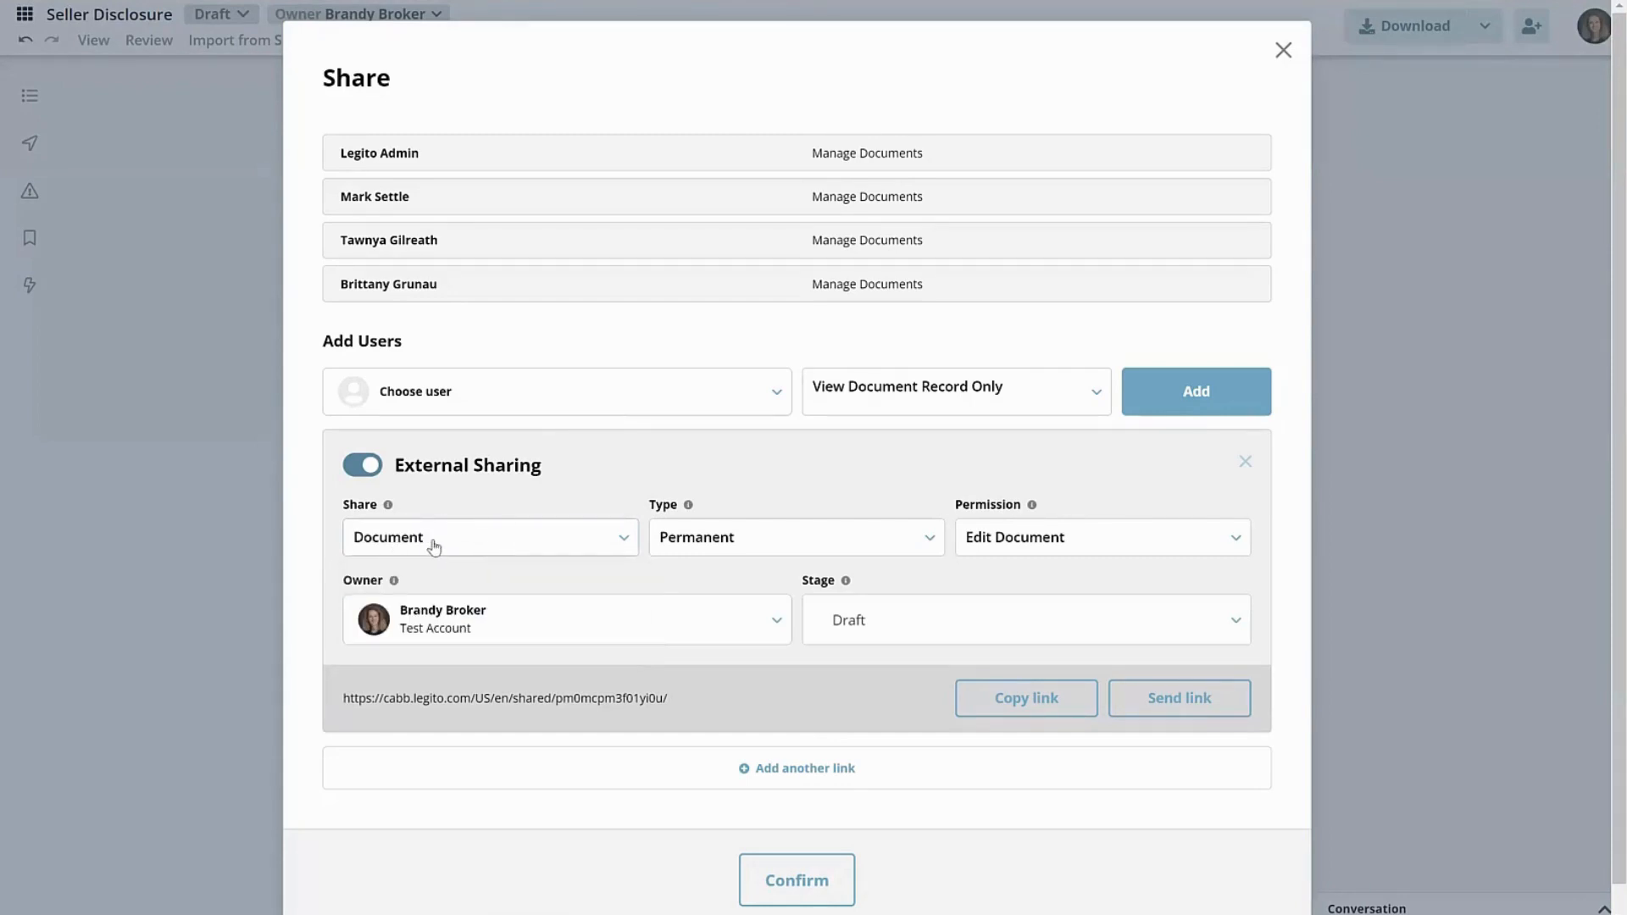
- Keep the external link's type as Permanent and its permission as Edit Document
{"action": "left_click", "coordinate": [742, 543]}
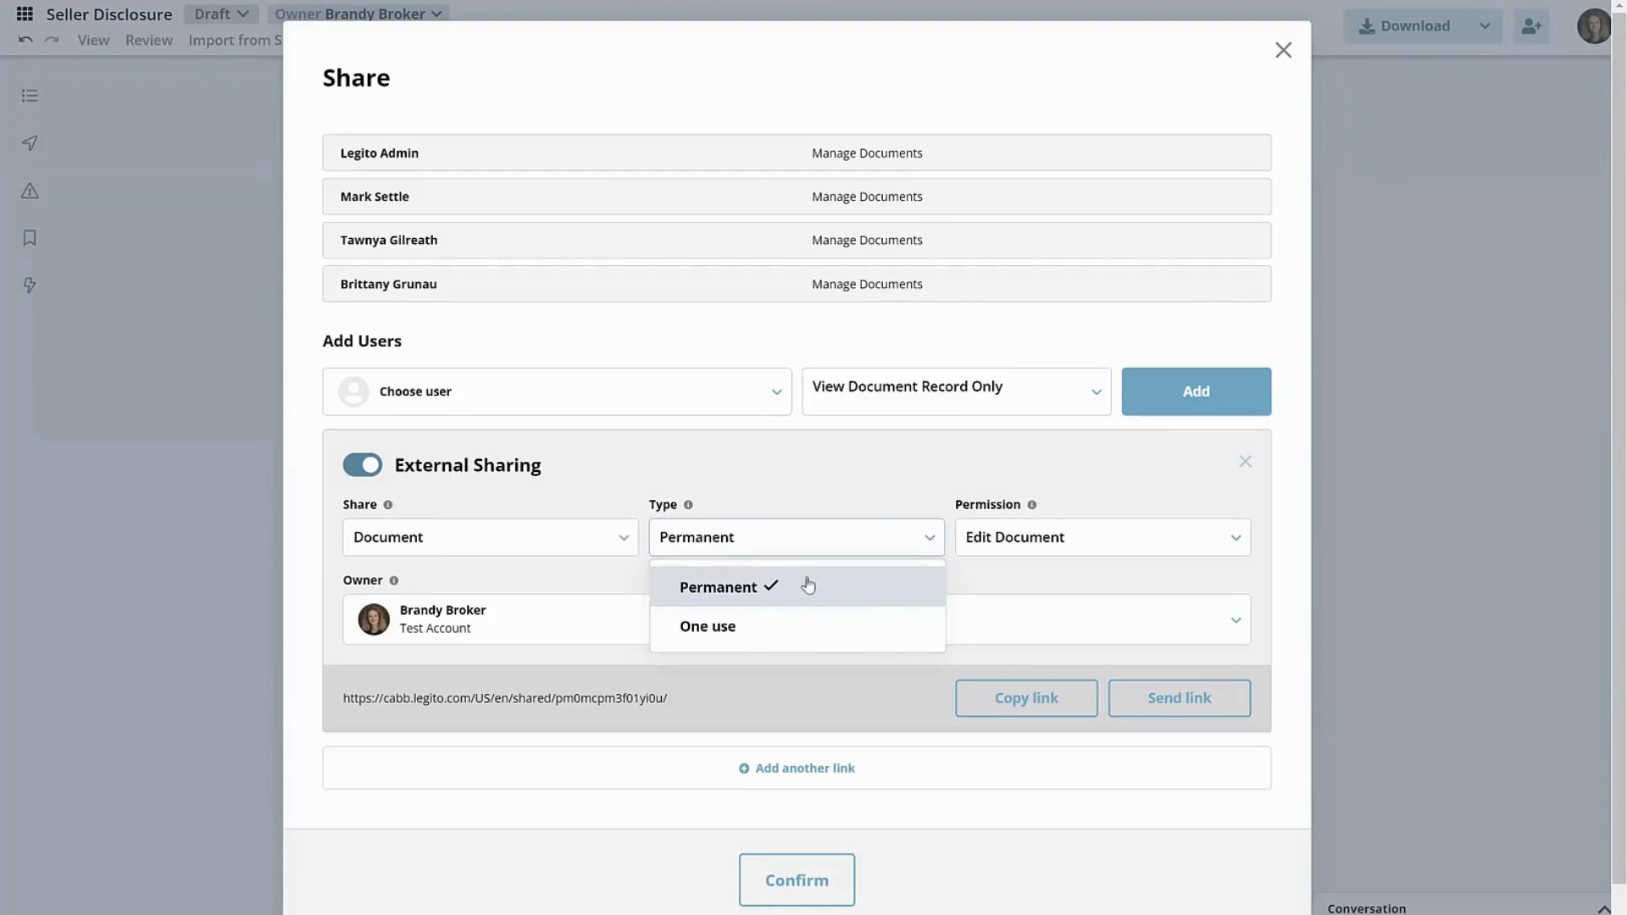
{"action": "left_click", "coordinate": [737, 586]}
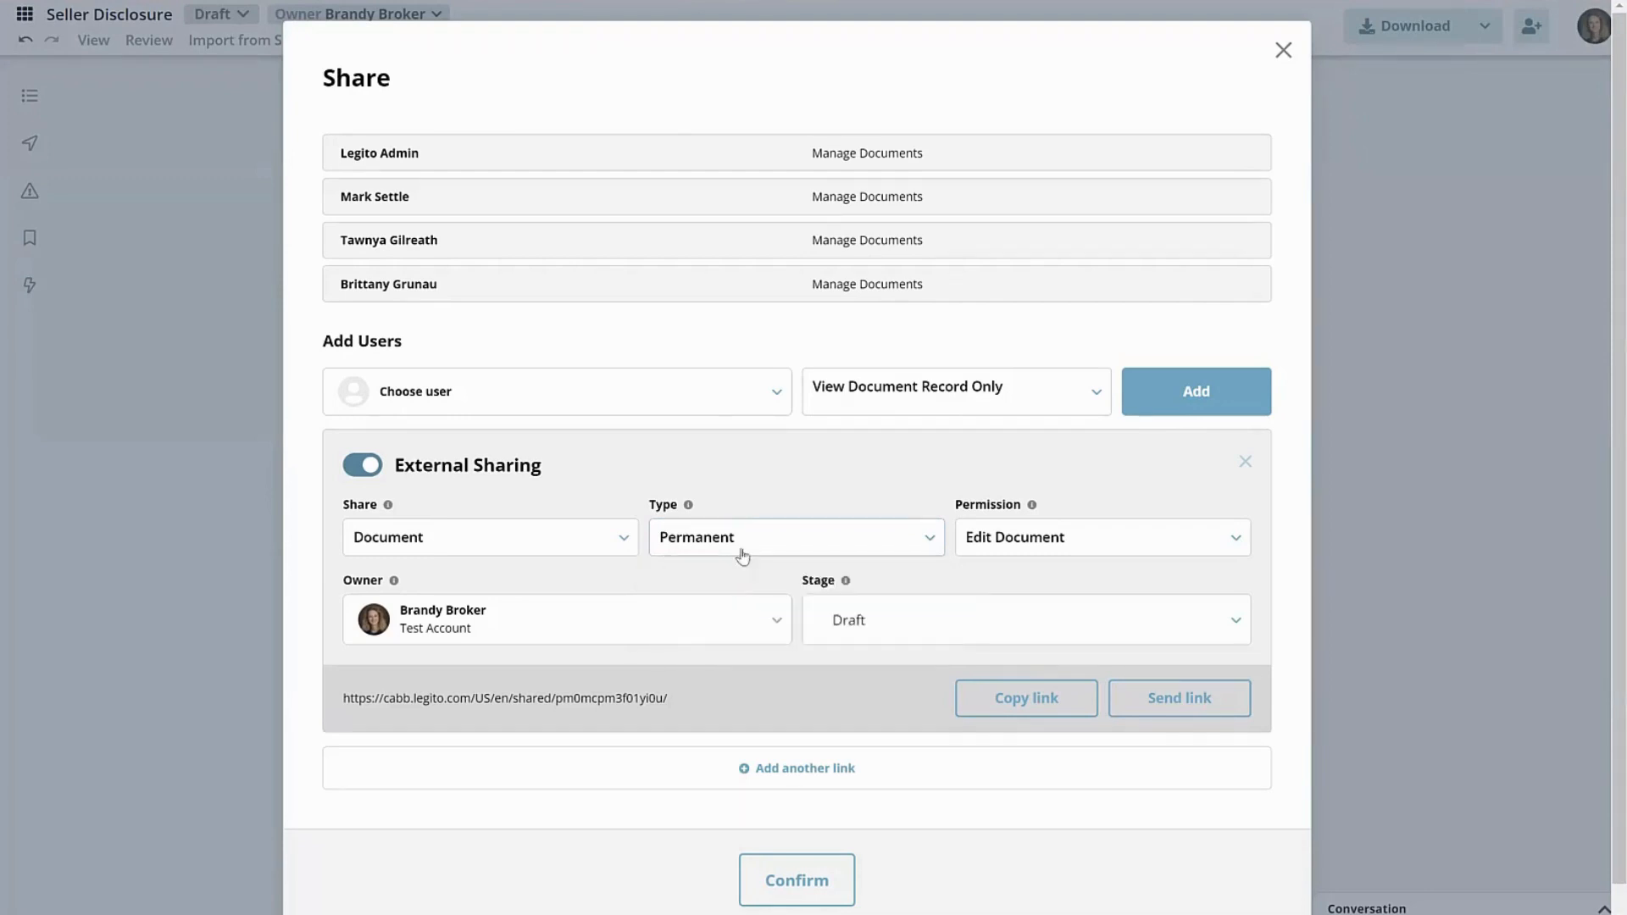
{"action": "left_click", "coordinate": [1060, 540]}
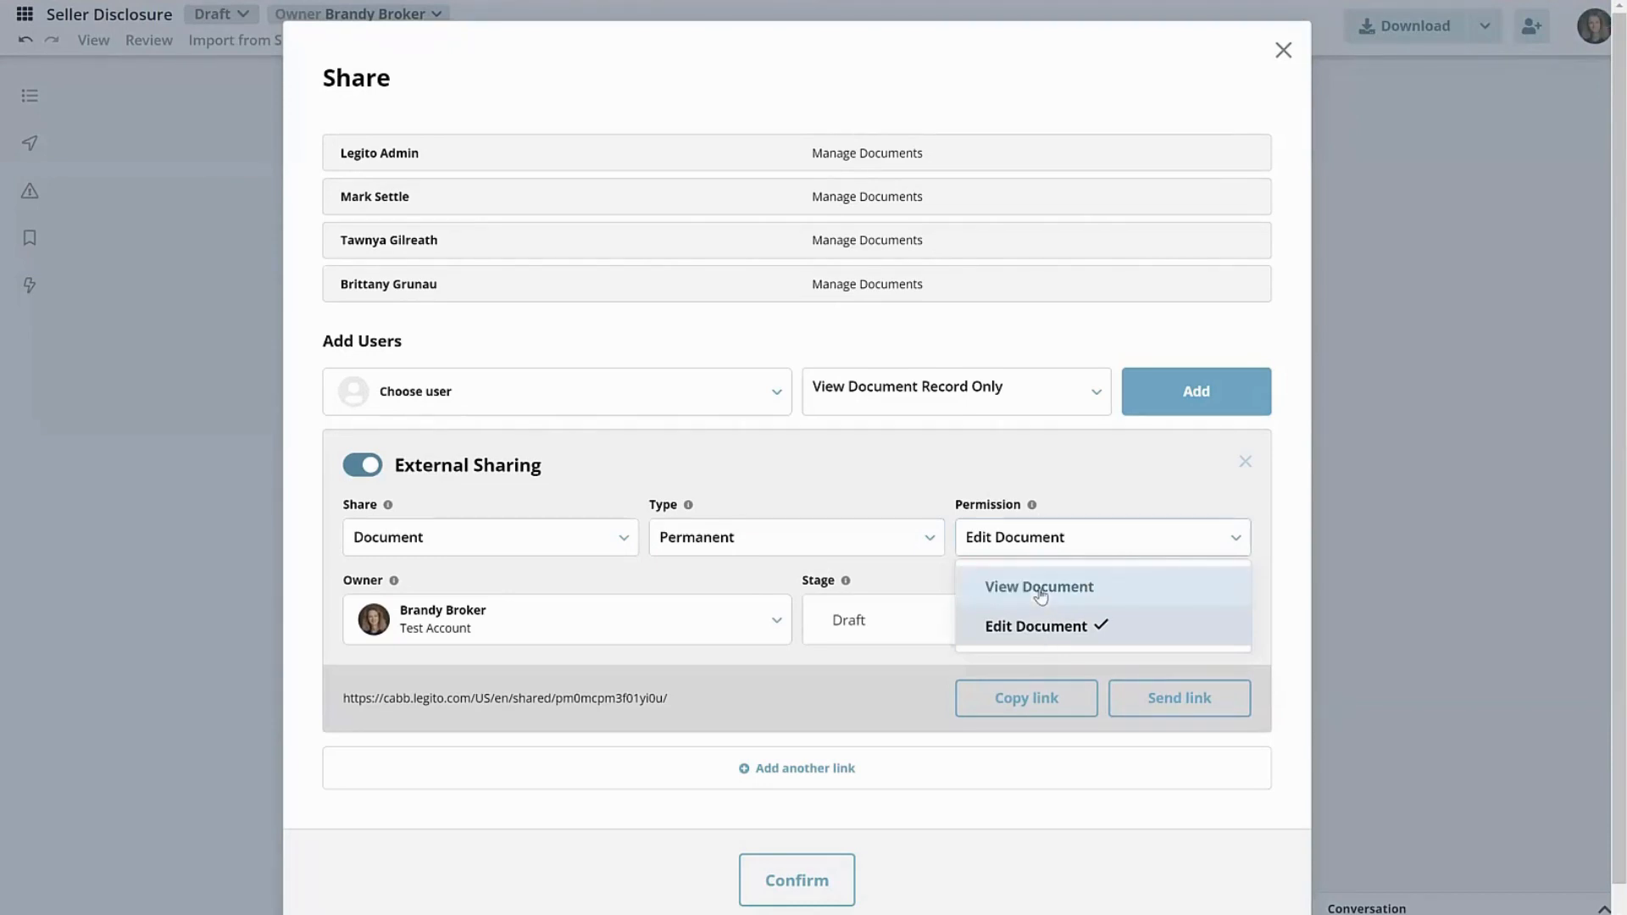
{"action": "left_click", "coordinate": [1037, 629]}
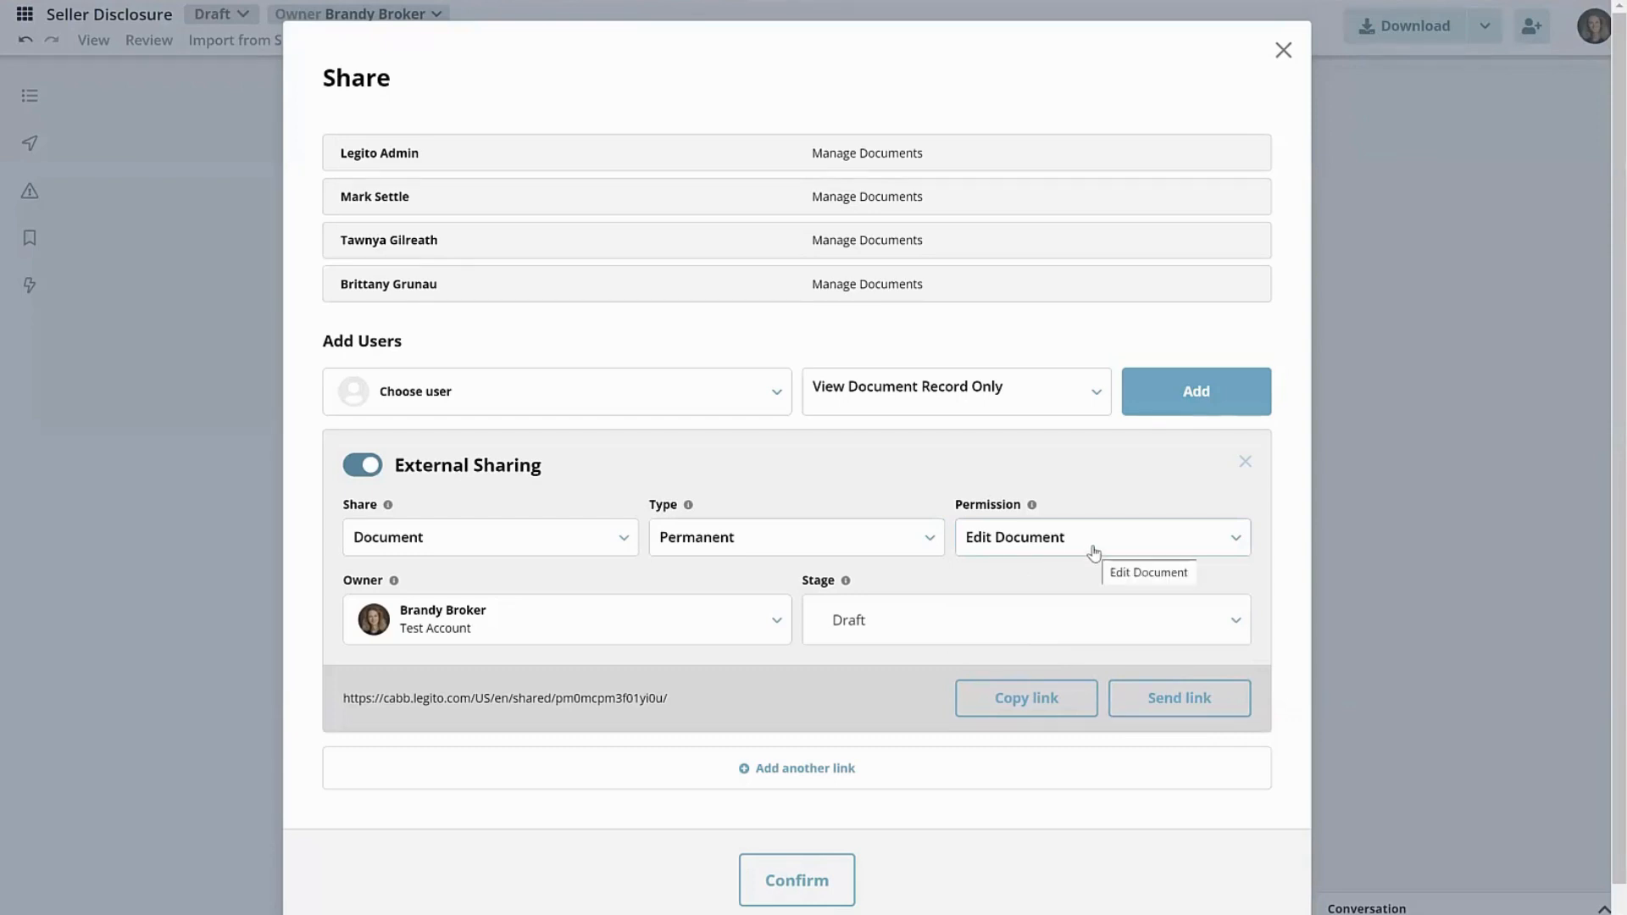
- Copy the external sharing link and open the form for sending it by email
{"action": "left_click", "coordinate": [1009, 697]}
{"action": "scroll", "coordinate": [812, 705], "scroll_direction": "down", "scroll_amount": 1}
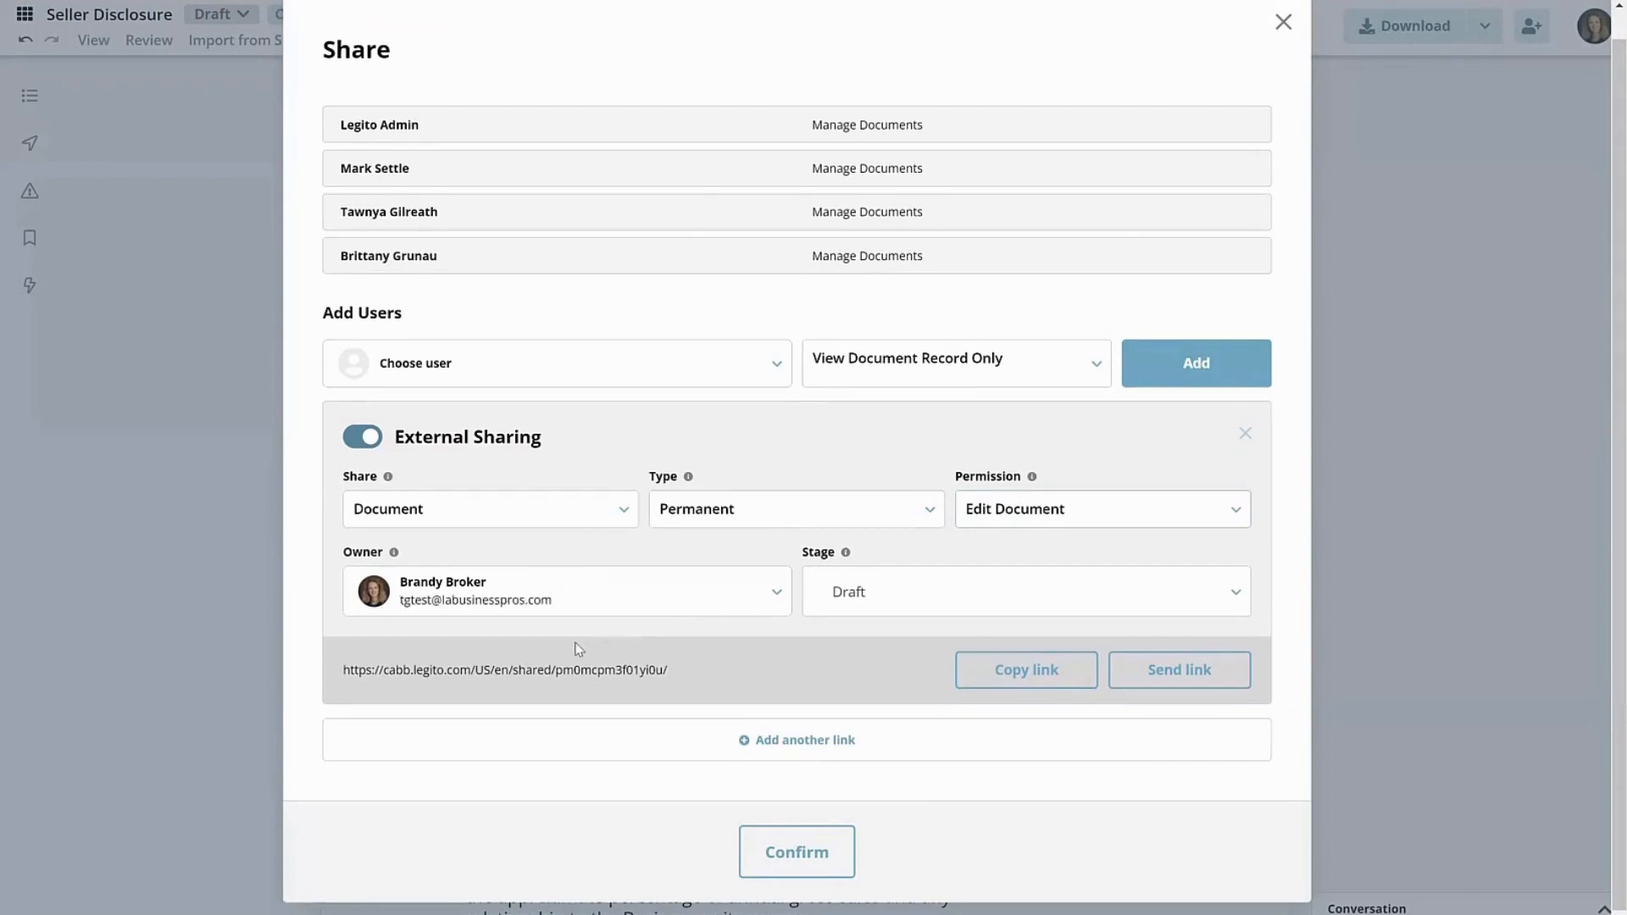
{"action": "left_click", "coordinate": [1177, 669]}
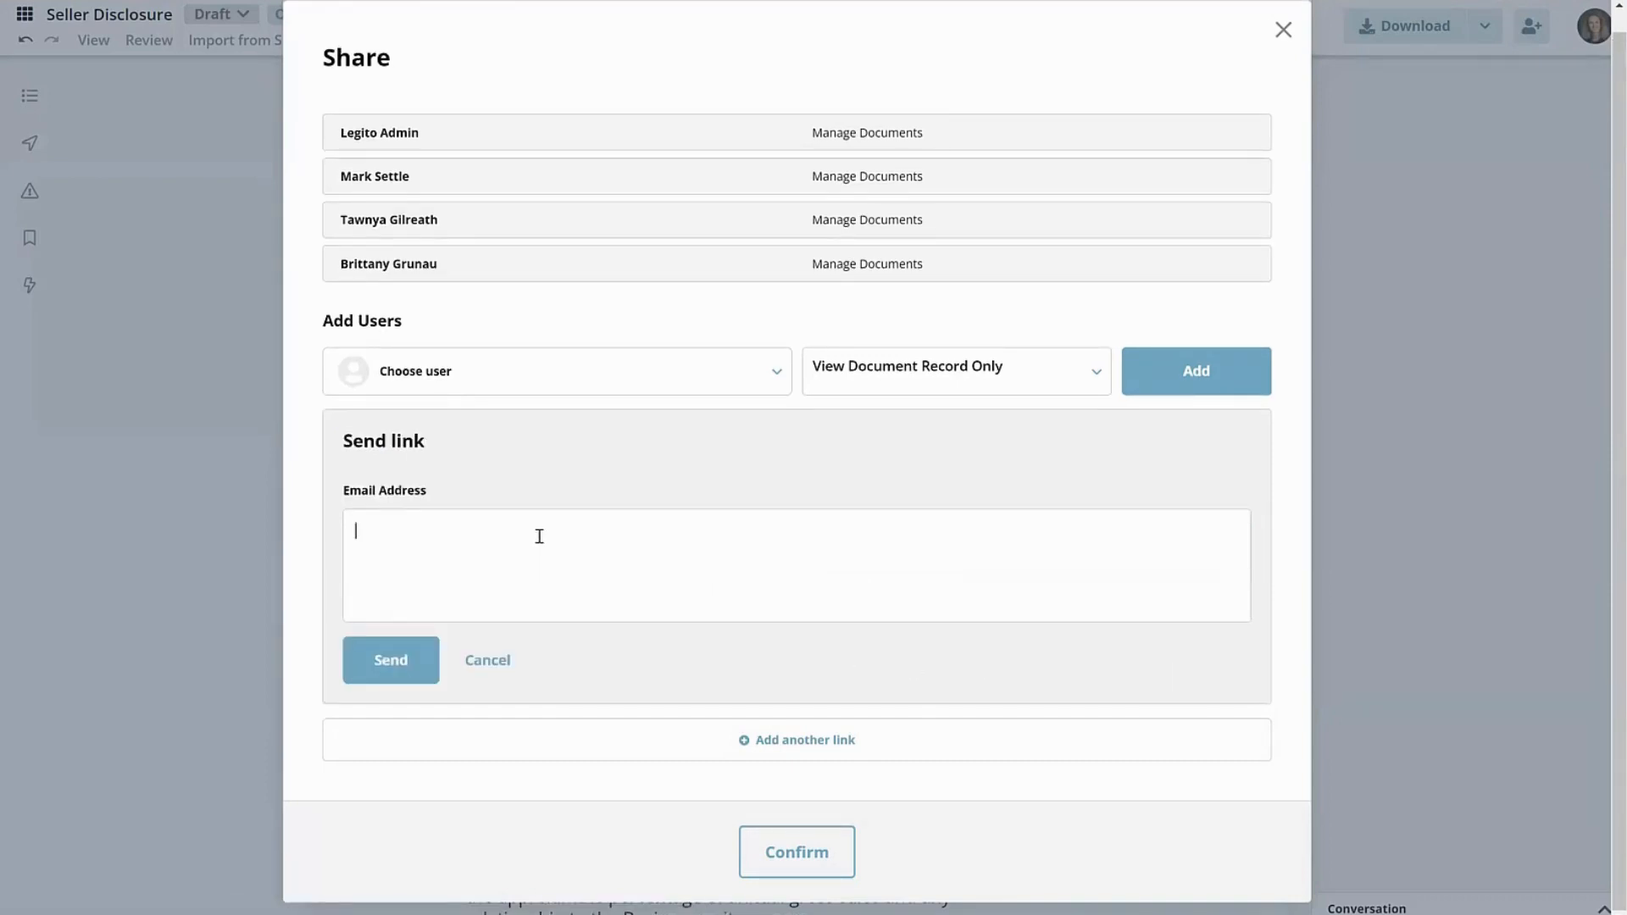